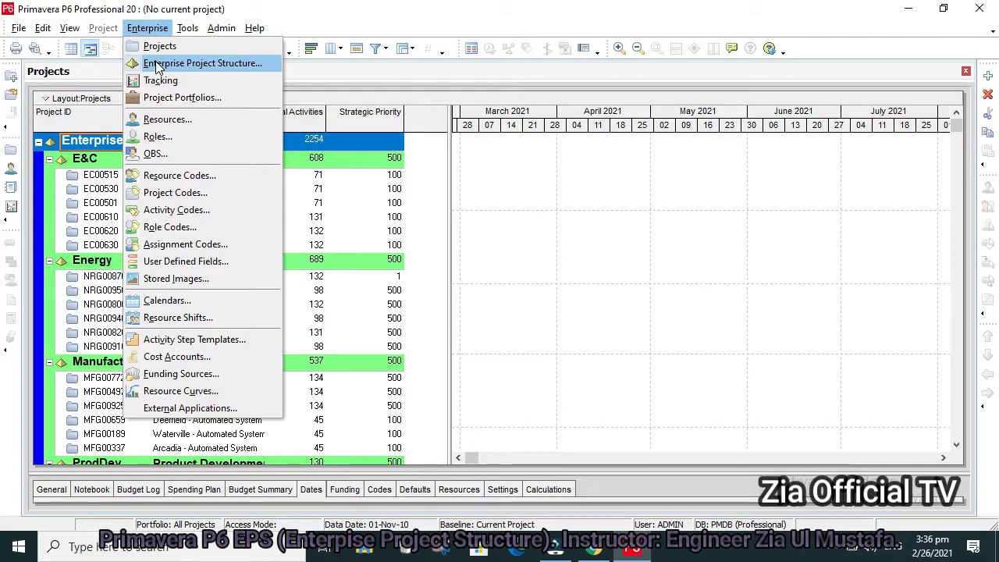
Open the Enterprise Project Structure and switch its display from the chart to the table view.
{"action": "left_click", "coordinate": [158, 66]}
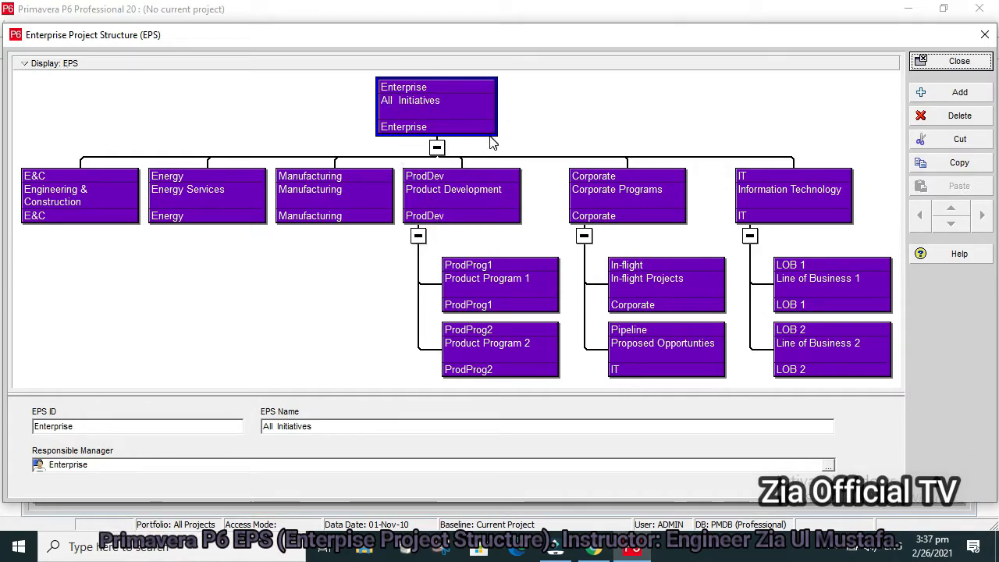
{"action": "left_click", "coordinate": [62, 67]}
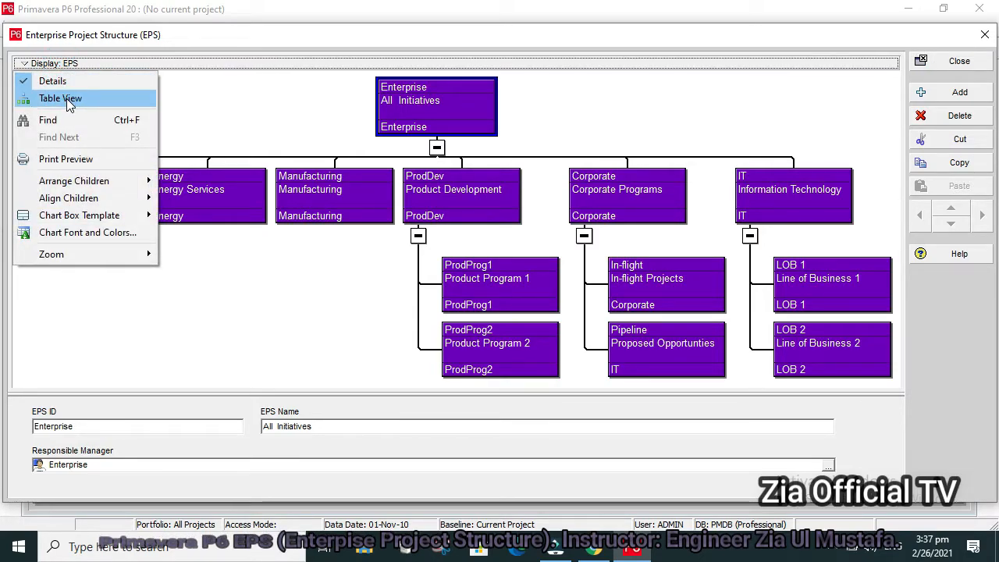
{"action": "left_click", "coordinate": [66, 99]}
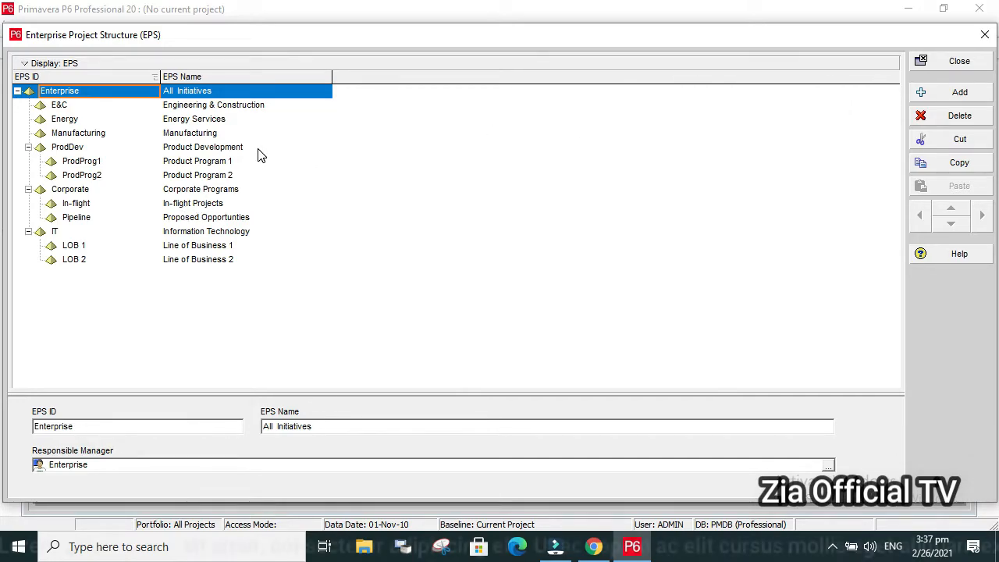
Add a new EPS element, outdent it to the root level and move it above the Enterprise node.
{"action": "left_click", "coordinate": [949, 102]}
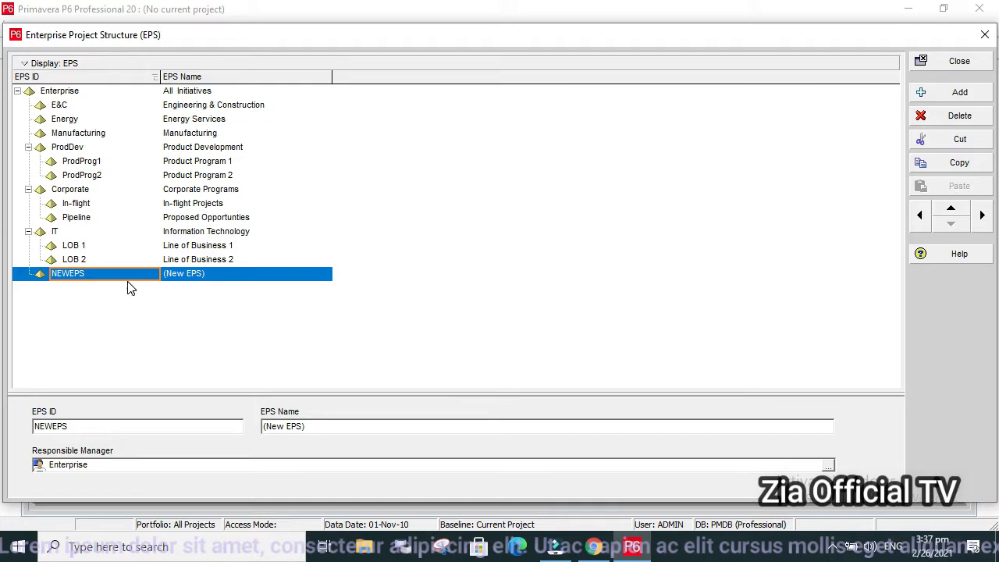
{"action": "left_click", "coordinate": [918, 221]}
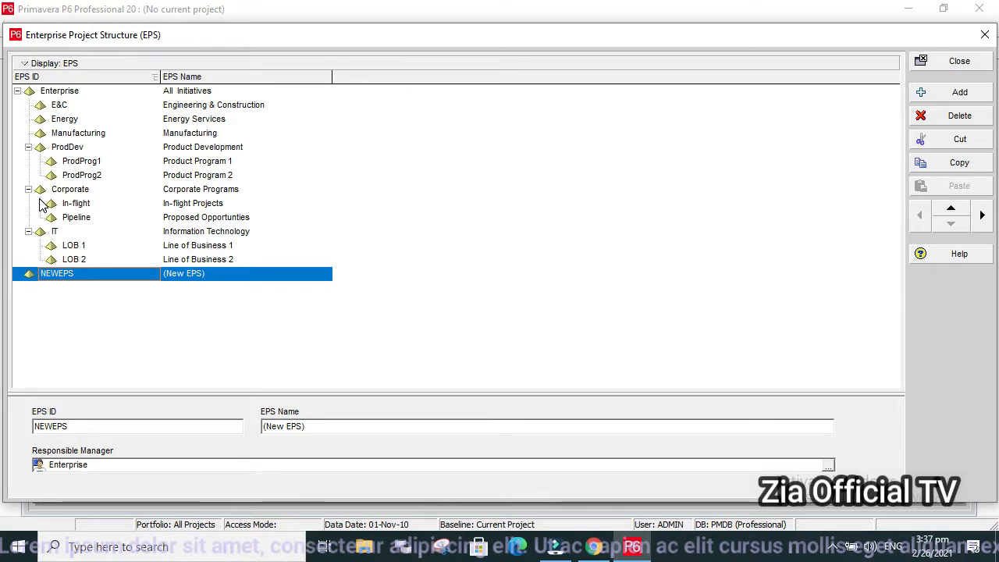
{"action": "left_click", "coordinate": [955, 212]}
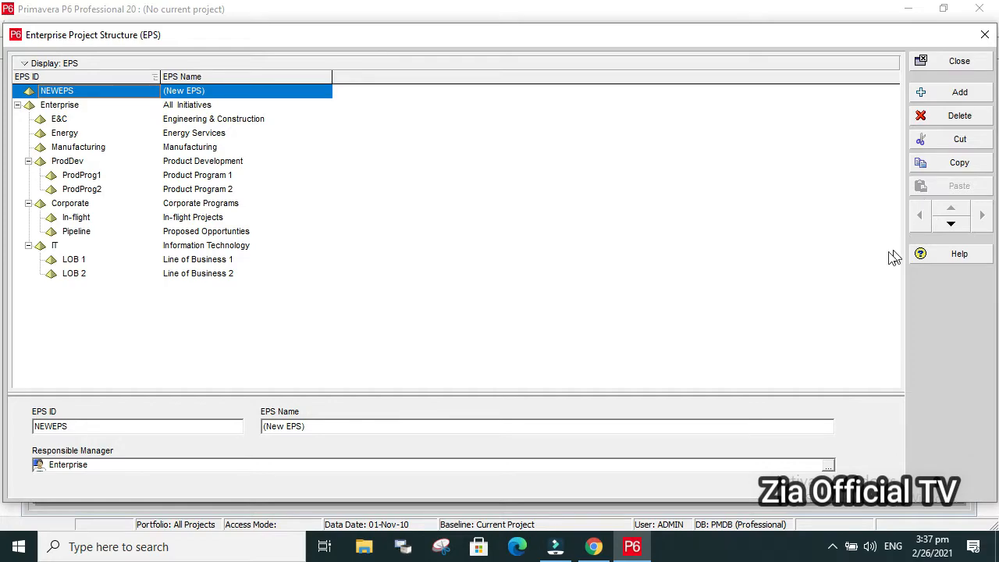
Give the new root EPS element the ID "ZCC" and the name "zia contruction company".
{"action": "left_click", "coordinate": [92, 93]}
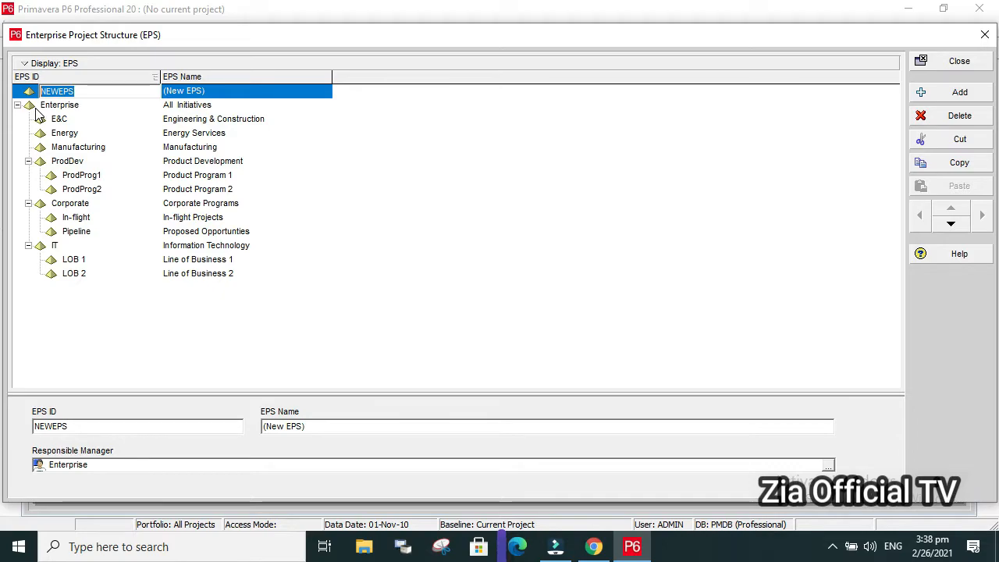
{"action": "type", "text": "ZCC"}
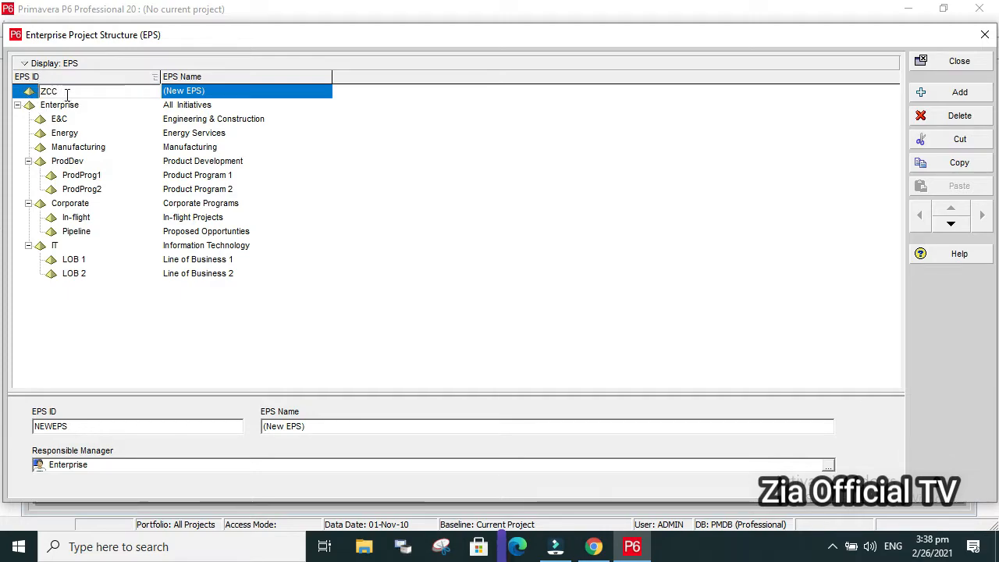
{"action": "left_click", "coordinate": [211, 91]}
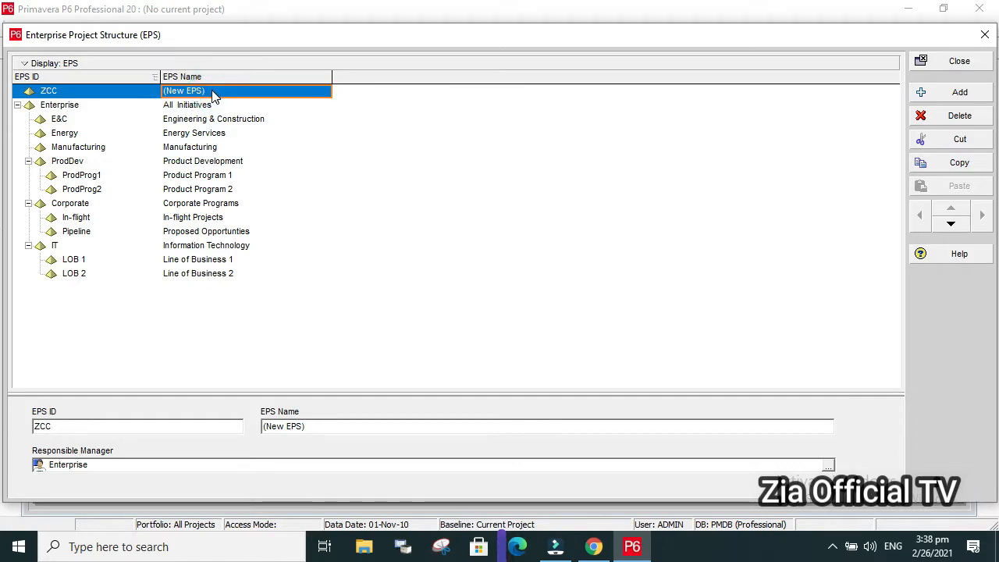
{"action": "left_click", "coordinate": [211, 92]}
{"action": "double_click", "coordinate": [211, 90]}
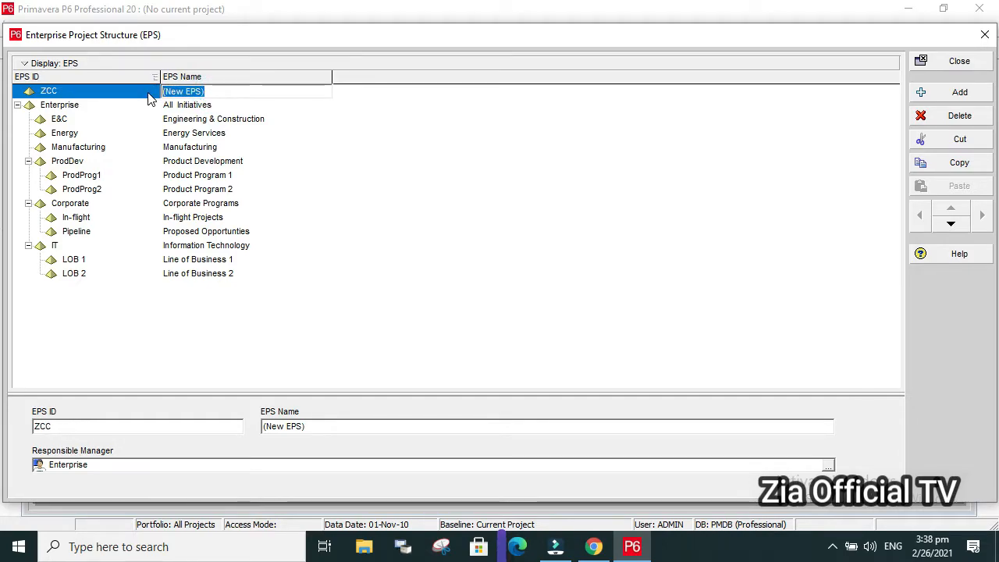
{"action": "type", "text": "Z"}
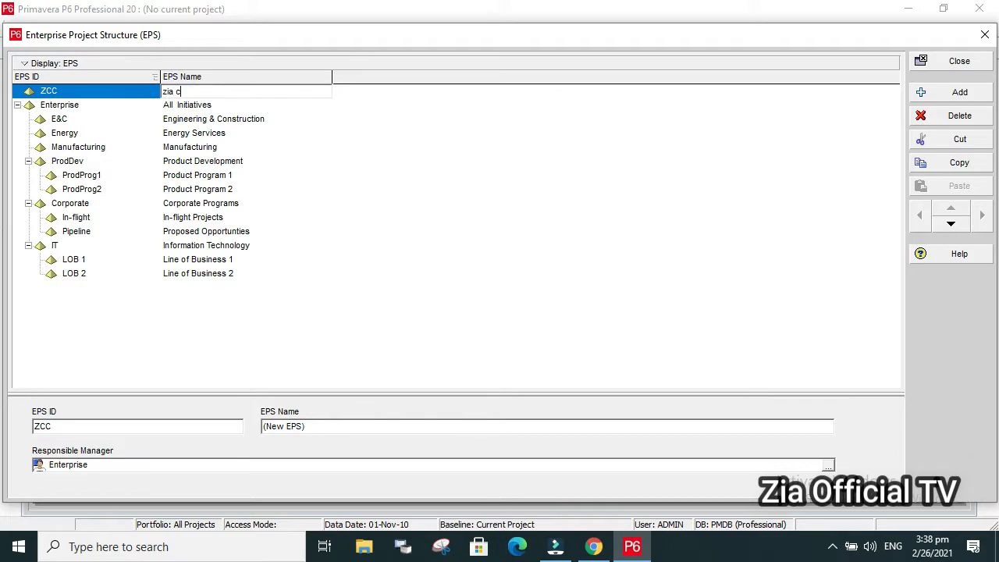
{"action": "type", "text": "ia contruction"}
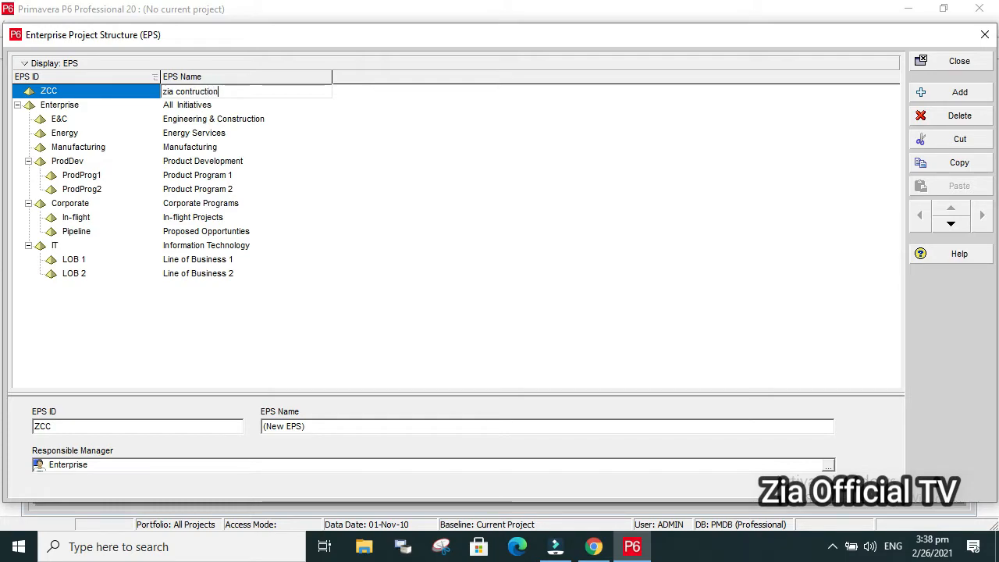
{"action": "type", "text": " company"}
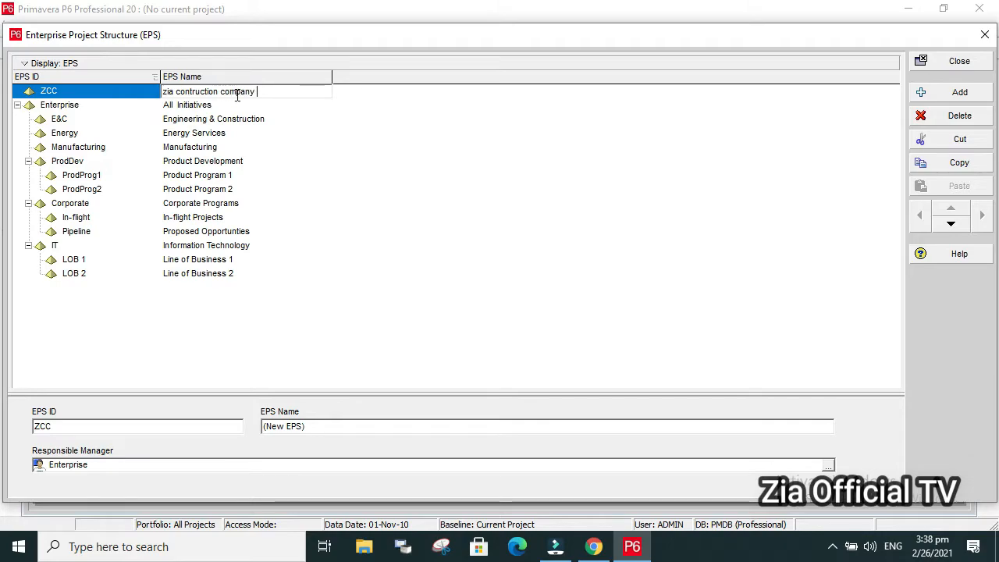
Add a child EPS element under ZCC with the ID "C & E" and the name "CONTRUCTION & ENGINEERING".
{"action": "left_click", "coordinate": [960, 92]}
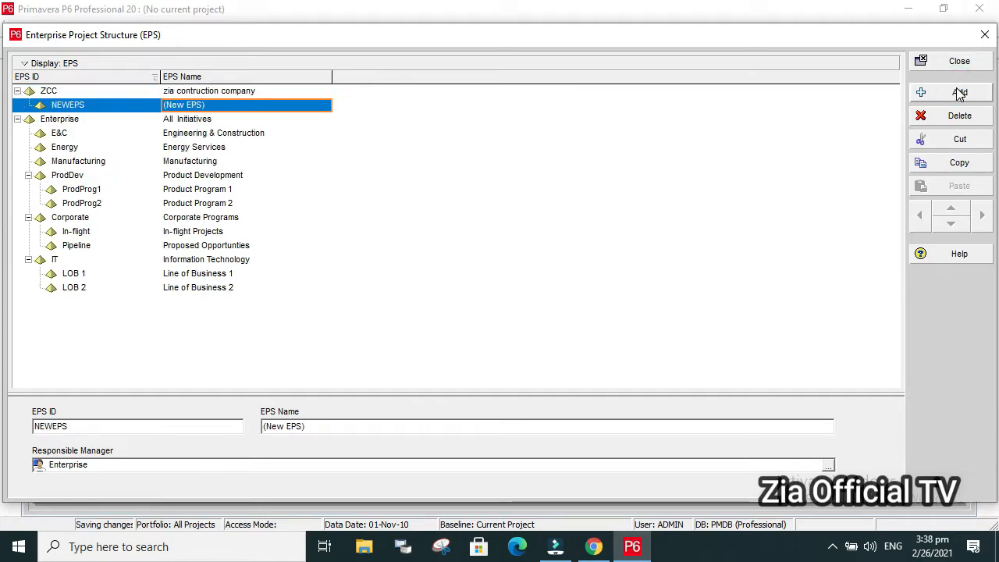
{"action": "left_click", "coordinate": [122, 105]}
{"action": "left_click", "coordinate": [123, 105]}
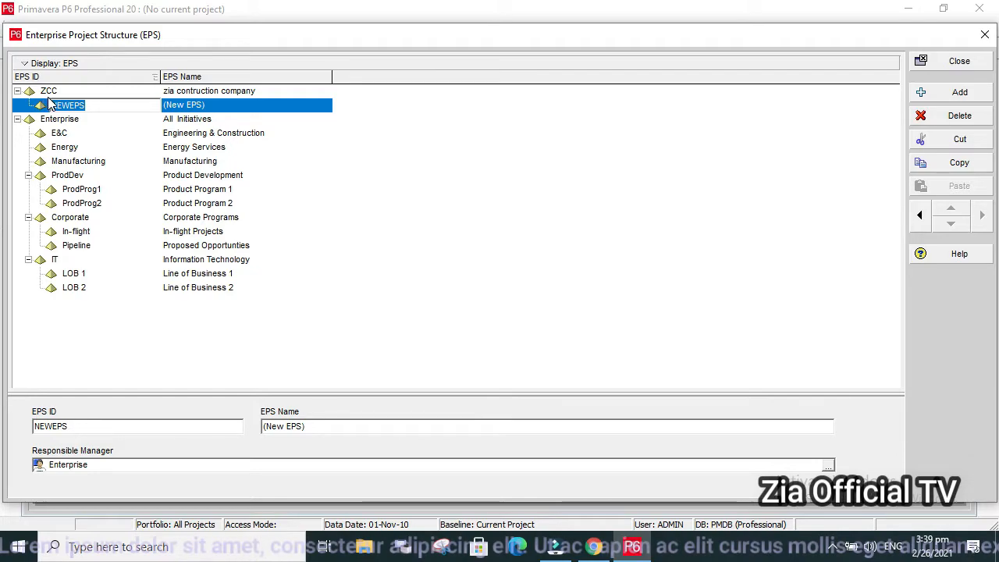
{"action": "type", "text": "C"}
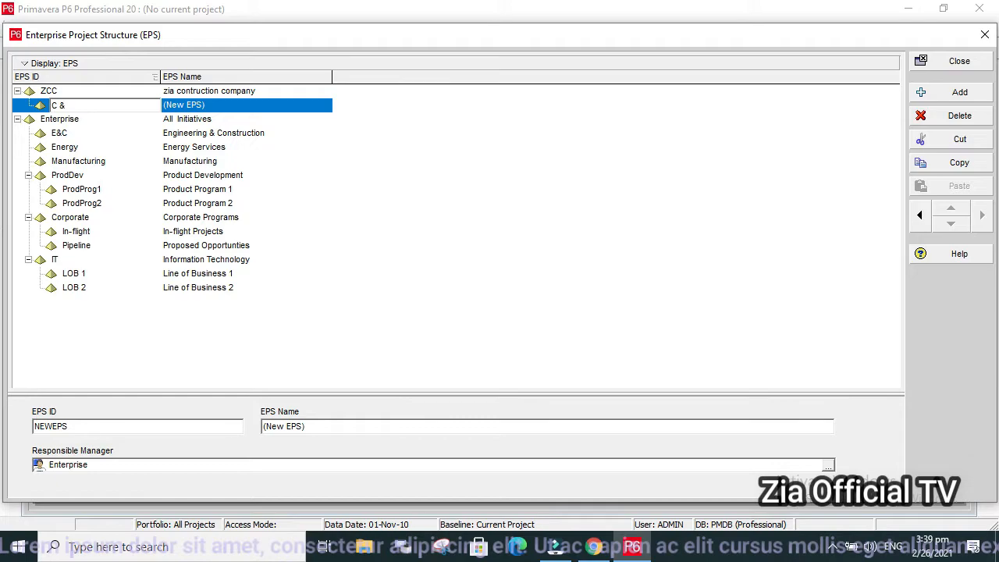
{"action": "type", "text": "& E"}
{"action": "left_click", "coordinate": [234, 107]}
{"action": "left_click_drag", "start_coordinate": [233, 107], "coordinate": [162, 111]}
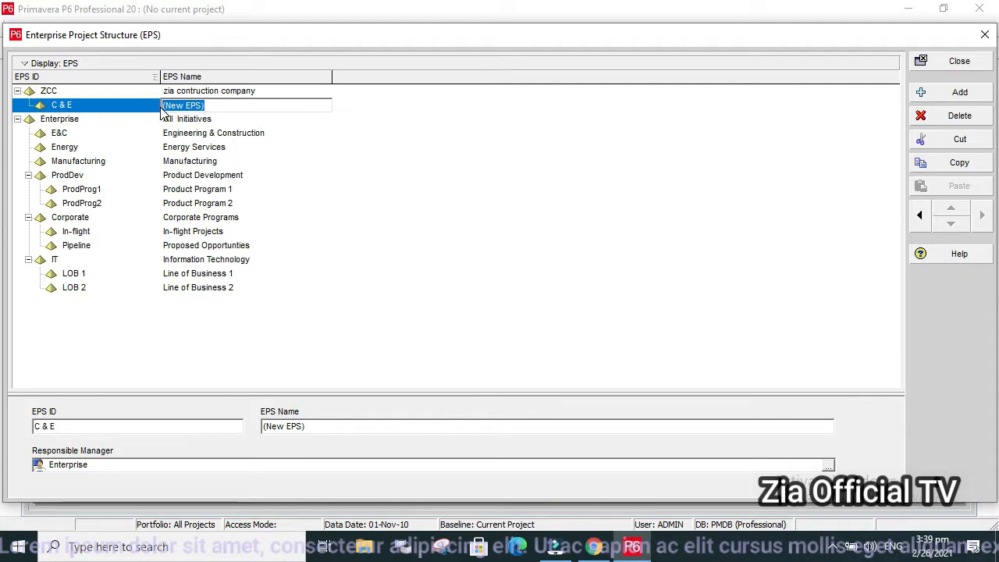
{"action": "type", "text": "CONT"}
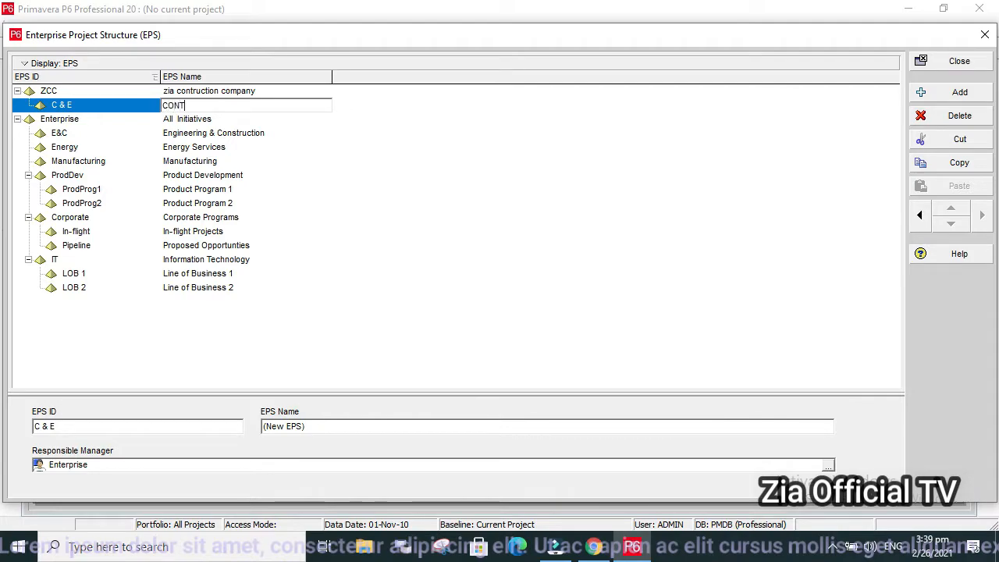
{"action": "type", "text": "RUCTION & ENGINEERING"}
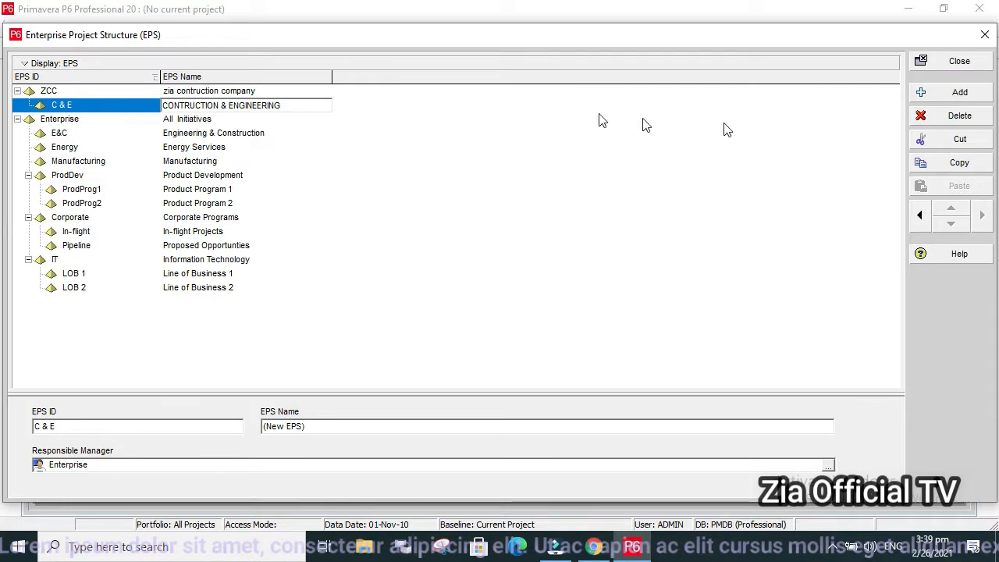
Add an EPS element indented under C & E with the ID "ELE" and the name "electrical pro".
{"action": "left_click", "coordinate": [957, 93]}
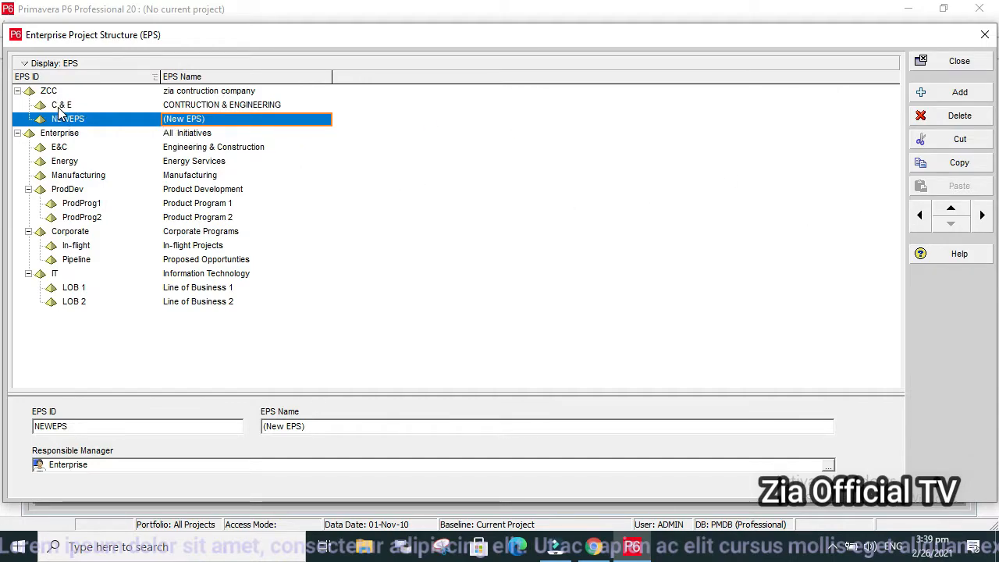
{"action": "left_click", "coordinate": [981, 215]}
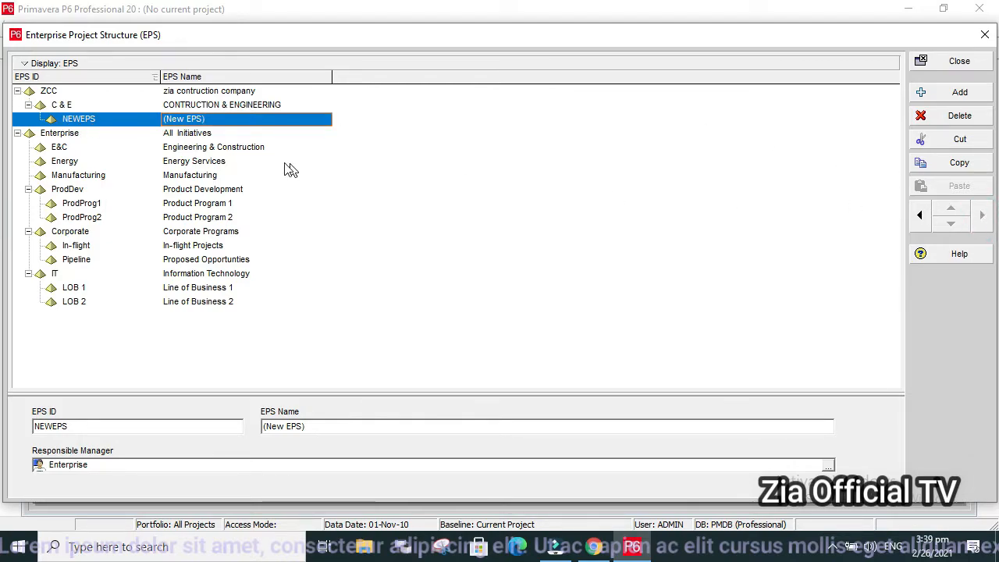
{"action": "left_click", "coordinate": [114, 119]}
{"action": "left_click_drag", "start_coordinate": [114, 118], "coordinate": [63, 123]}
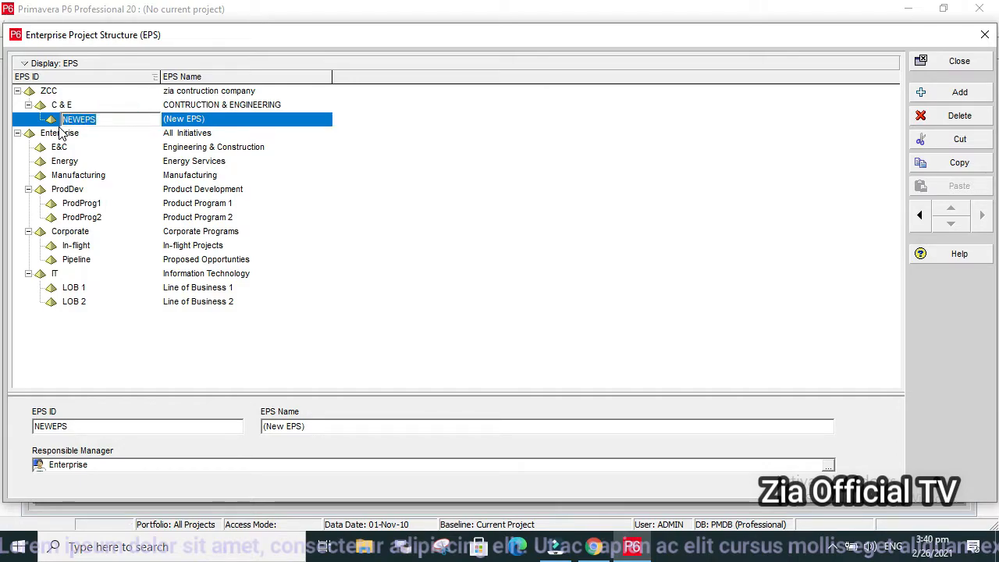
{"action": "type", "text": "ELE"}
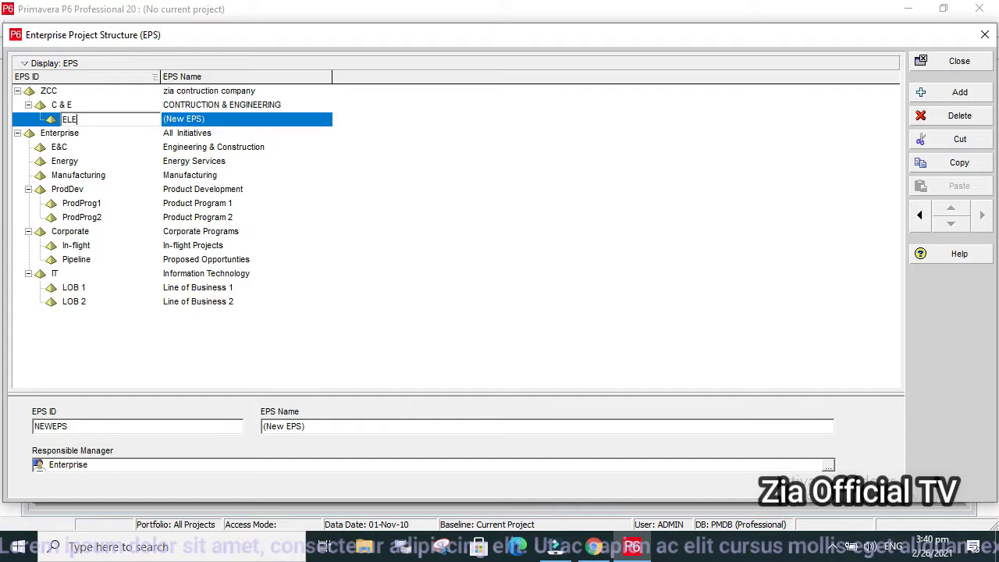
{"action": "left_click", "coordinate": [210, 120]}
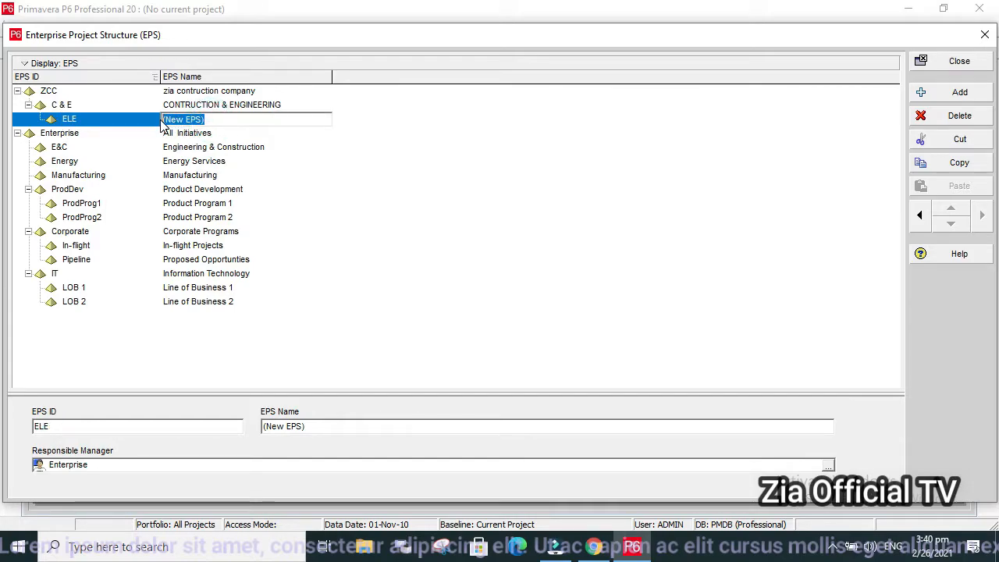
{"action": "type", "text": "e"}
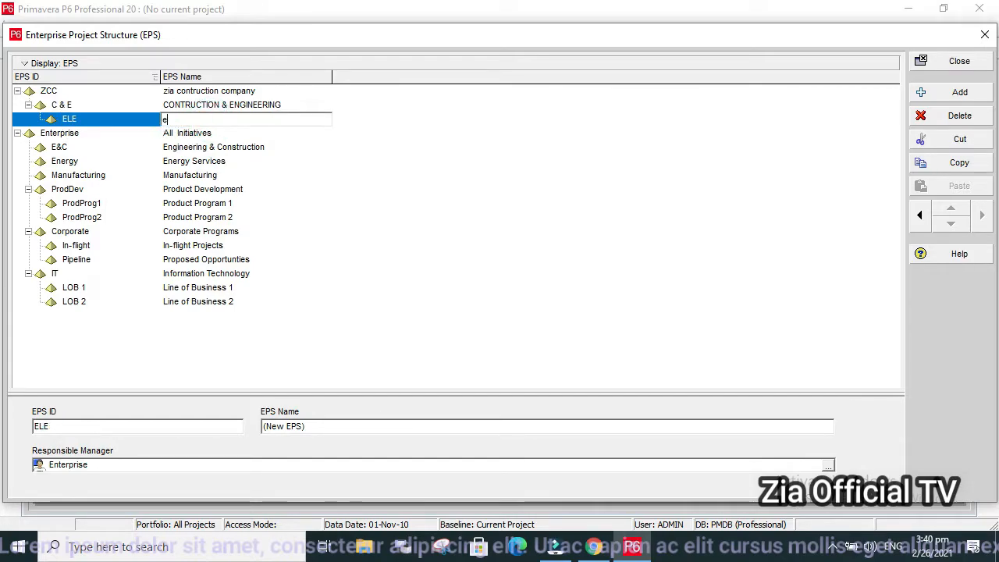
{"action": "type", "text": "lectr"}
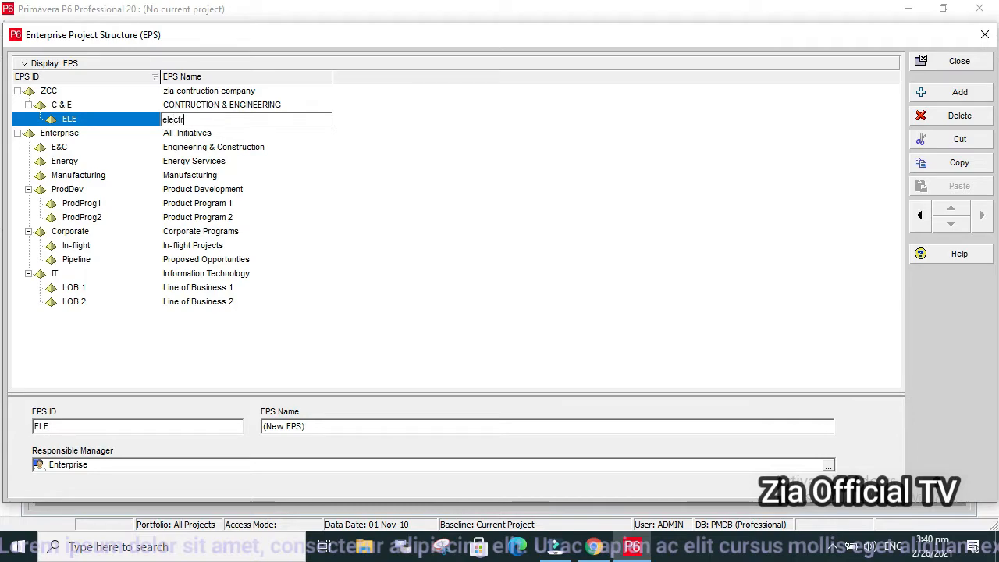
{"action": "type", "text": "ical pro"}
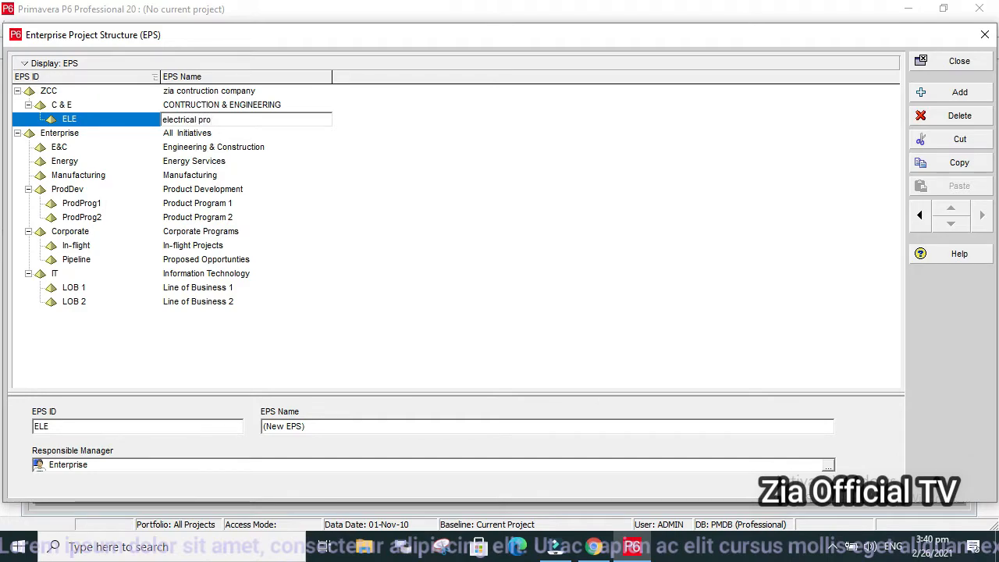
Add an EPS element below ELE at the same level with the ID "civ" and the name "civil project".
{"action": "left_click", "coordinate": [973, 99]}
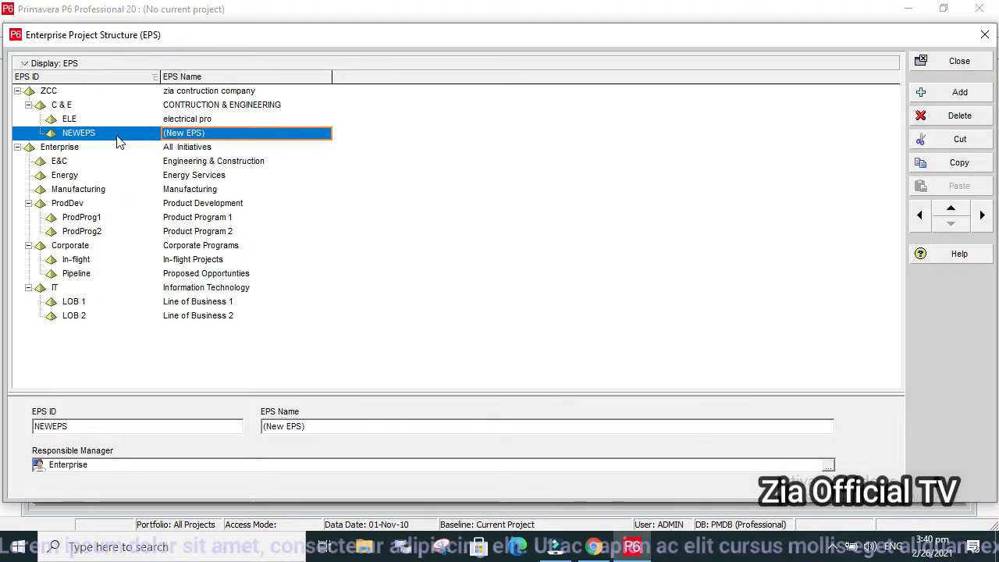
{"action": "left_click", "coordinate": [117, 134]}
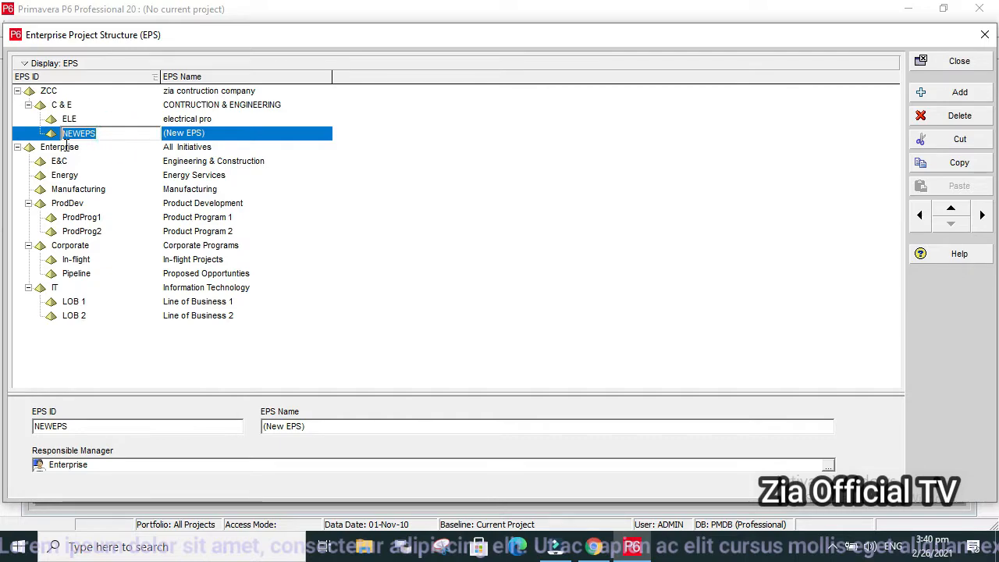
{"action": "type", "text": "civ"}
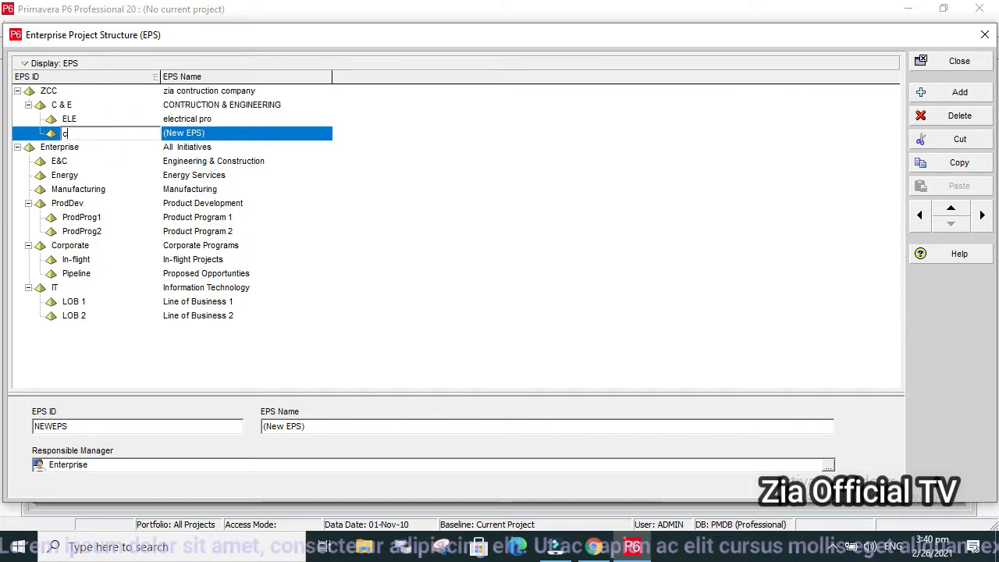
{"action": "left_click", "coordinate": [220, 137]}
{"action": "left_click_drag", "start_coordinate": [220, 135], "coordinate": [153, 135]}
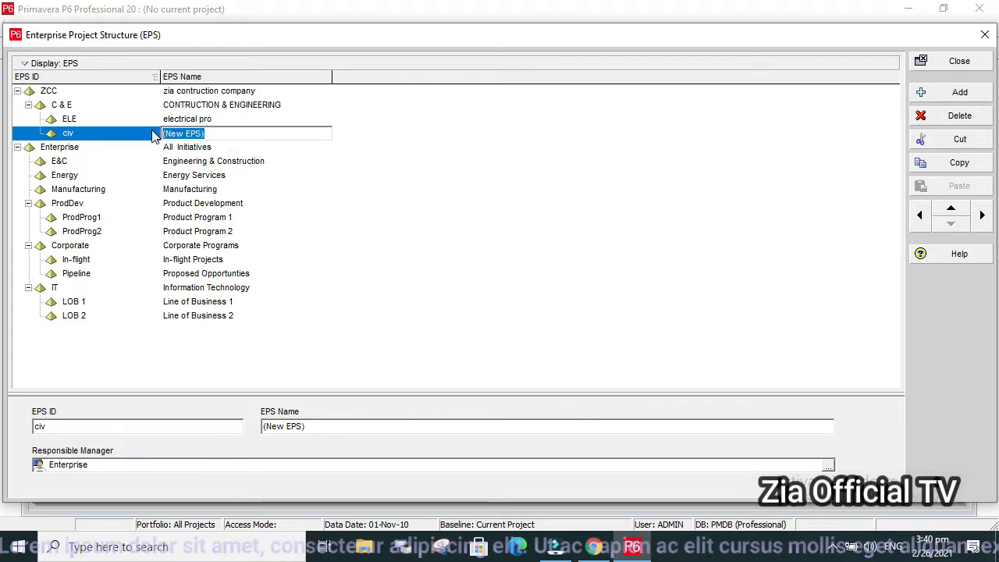
{"action": "type", "text": "civil pr"}
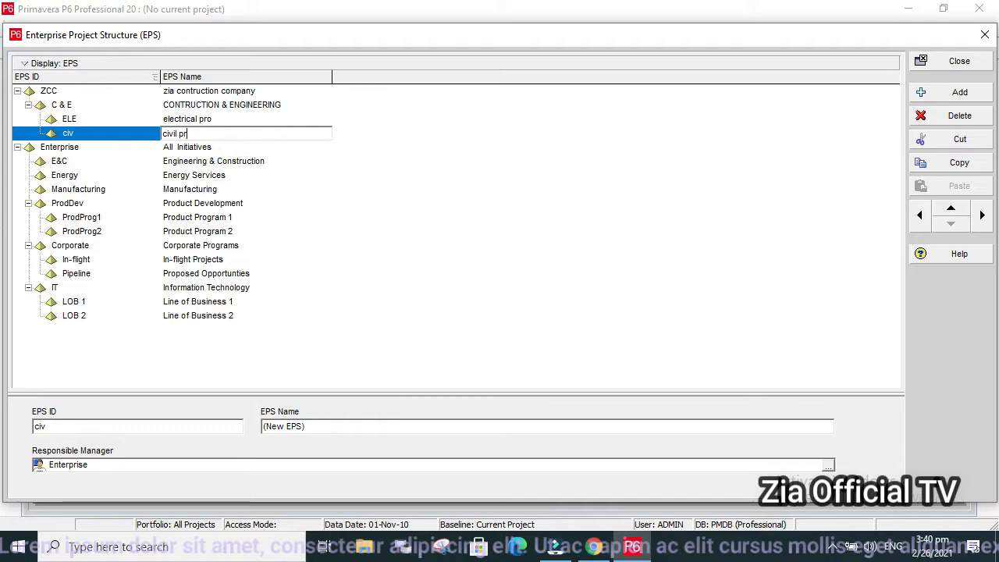
{"action": "type", "text": "oject"}
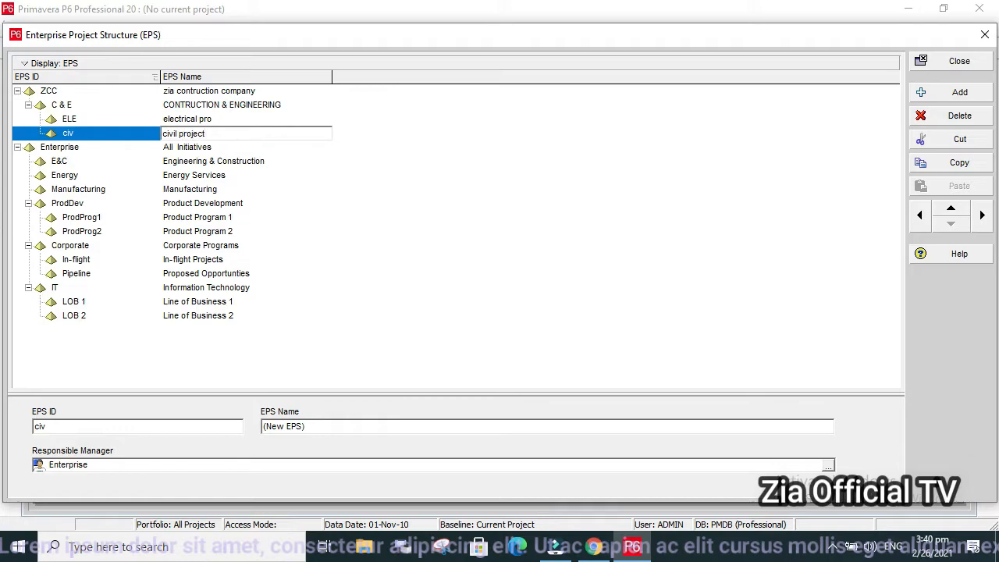
Add an EPS element below civ at the same level with the ID "mec" and the name "mechinical project".
{"action": "left_click", "coordinate": [923, 92]}
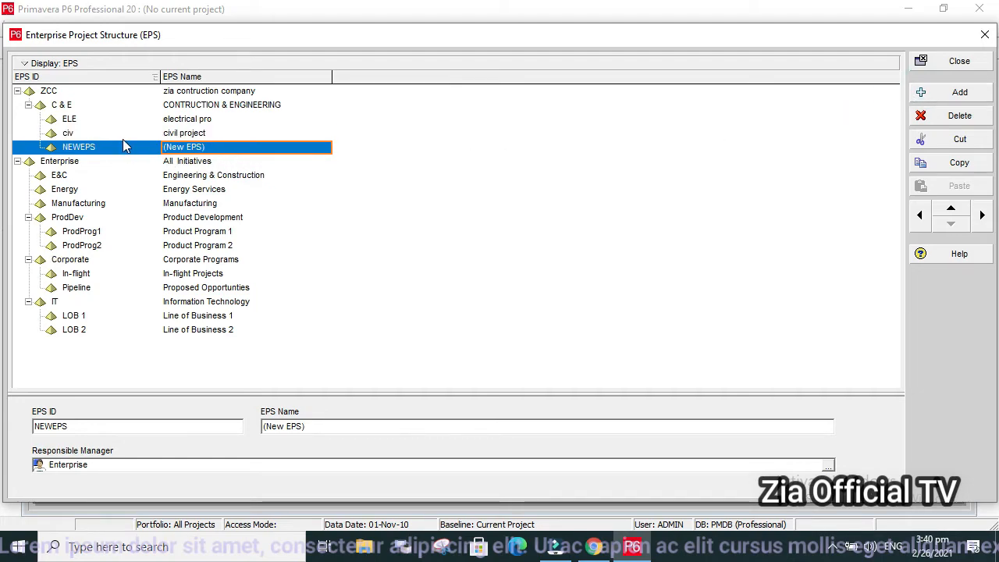
{"action": "left_click", "coordinate": [122, 149]}
{"action": "left_click", "coordinate": [122, 148]}
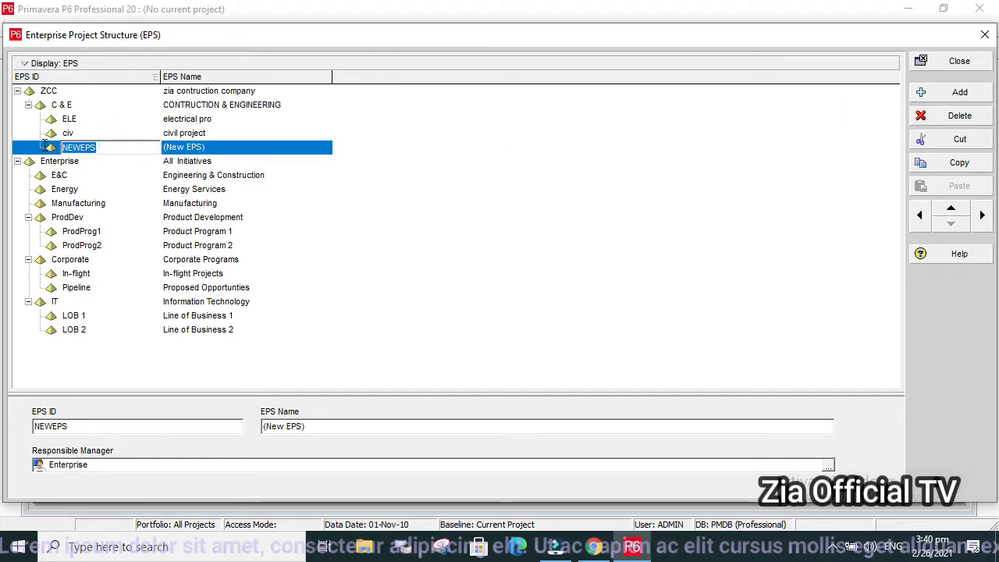
{"action": "type", "text": "mec"}
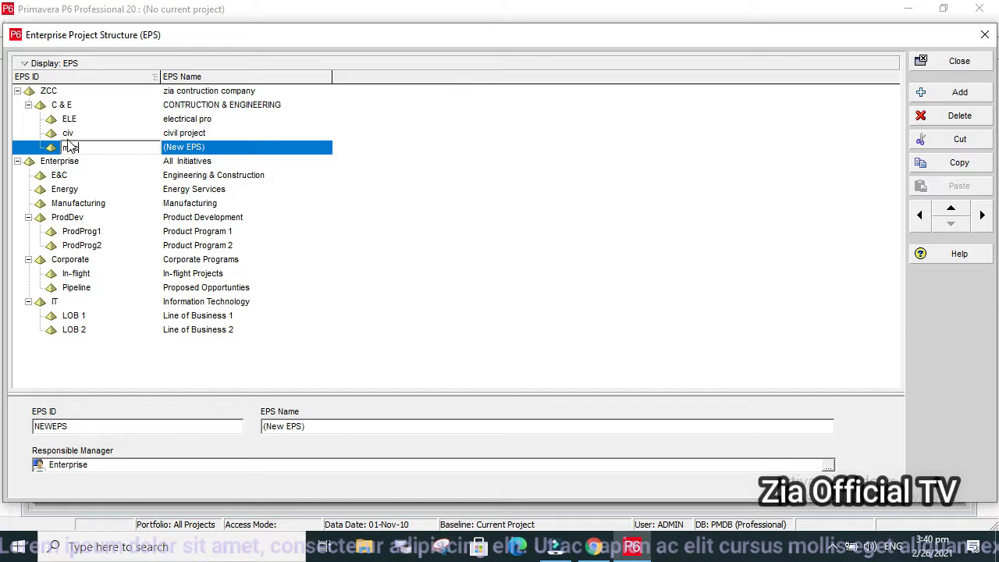
{"action": "left_click", "coordinate": [229, 148]}
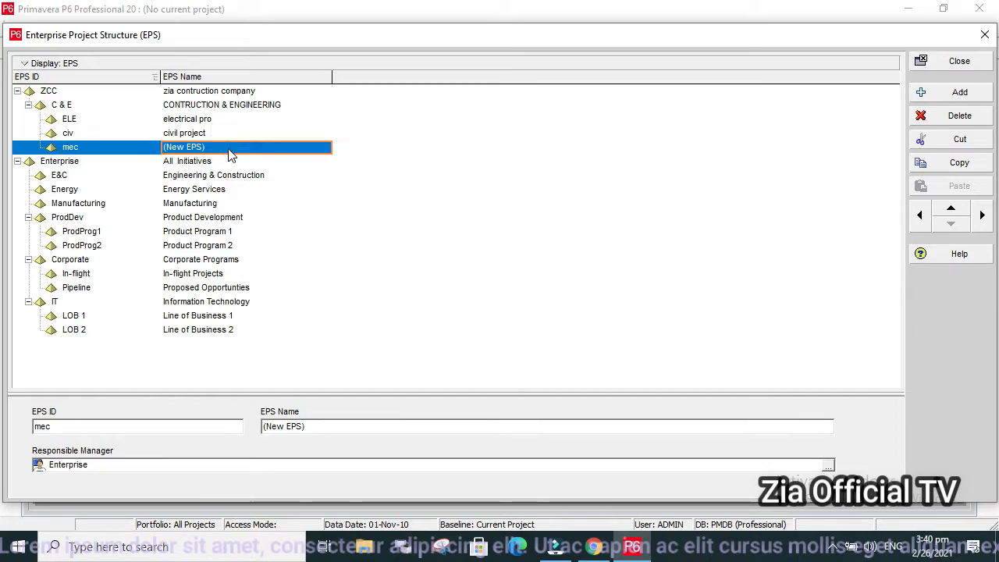
{"action": "left_click", "coordinate": [229, 148]}
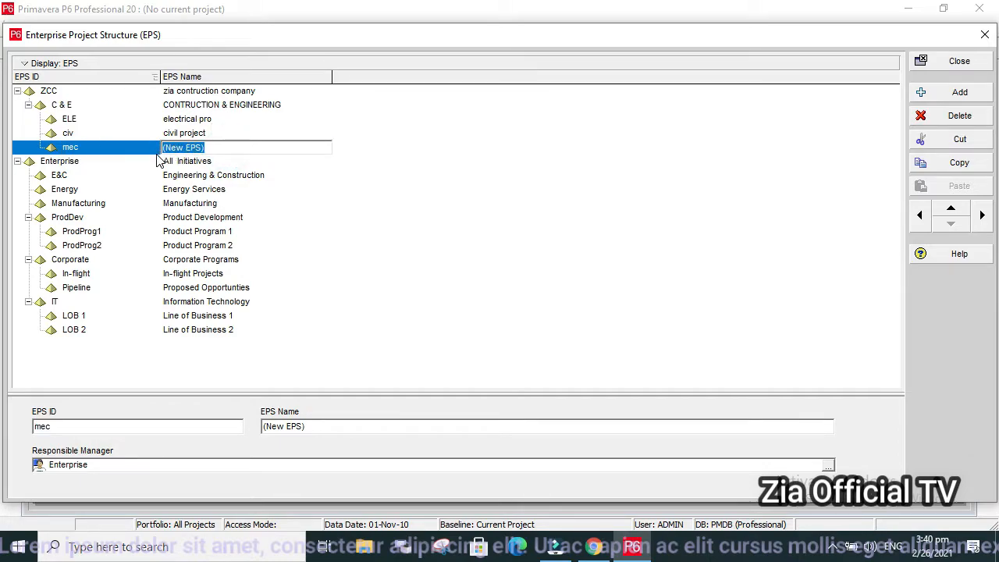
{"action": "type", "text": "mec"}
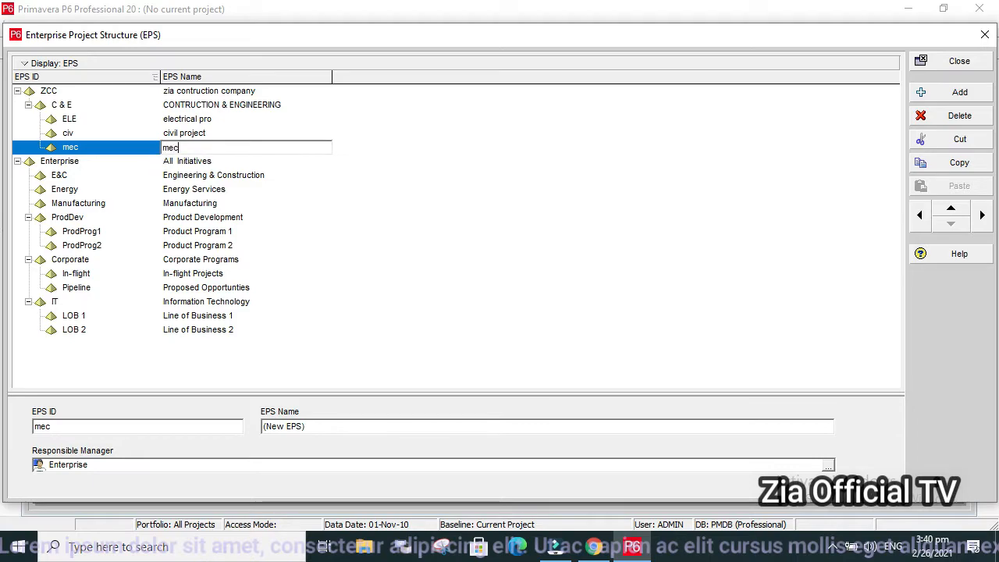
{"action": "type", "text": "hinica"}
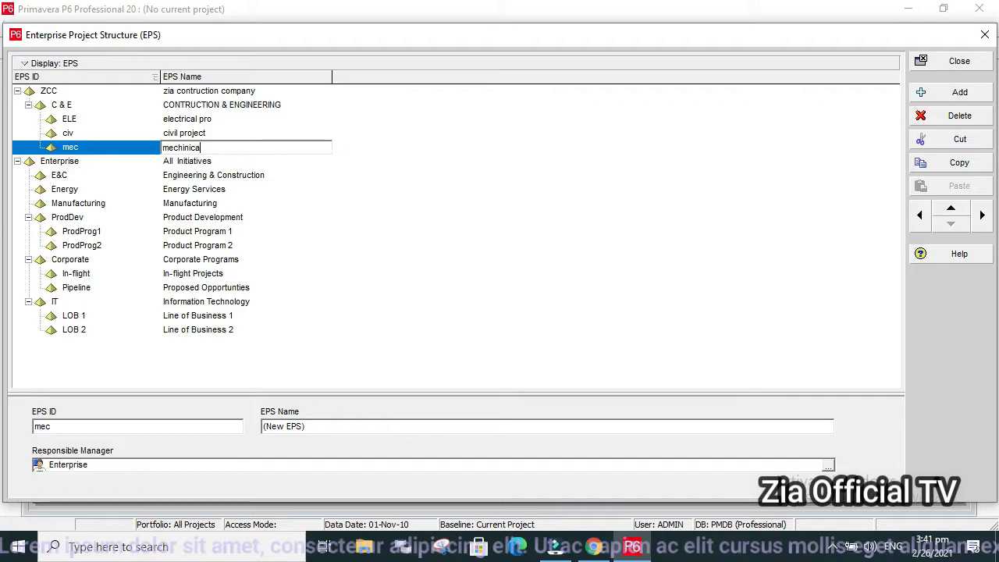
{"action": "type", "text": "l project"}
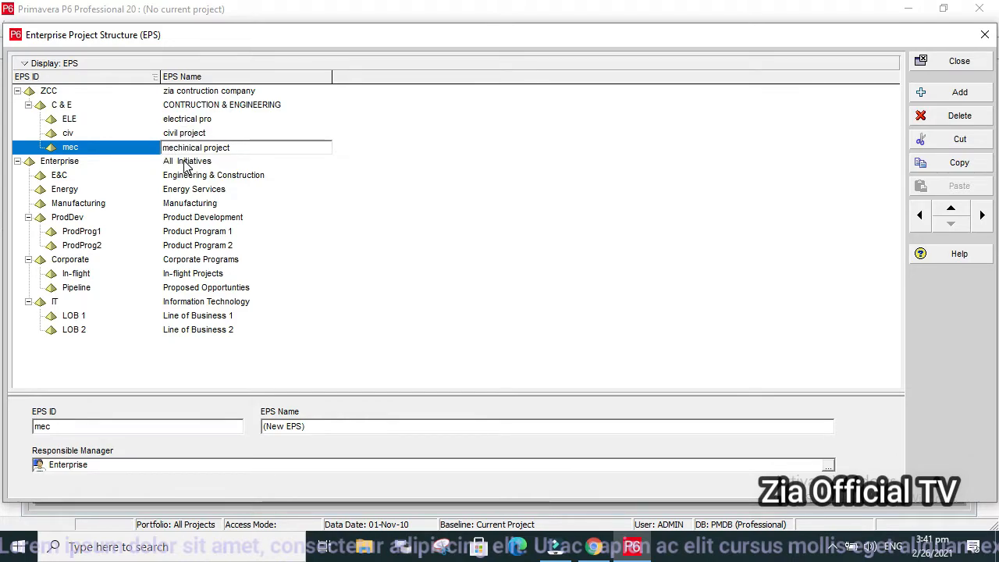
{"action": "left_click", "coordinate": [80, 135]}
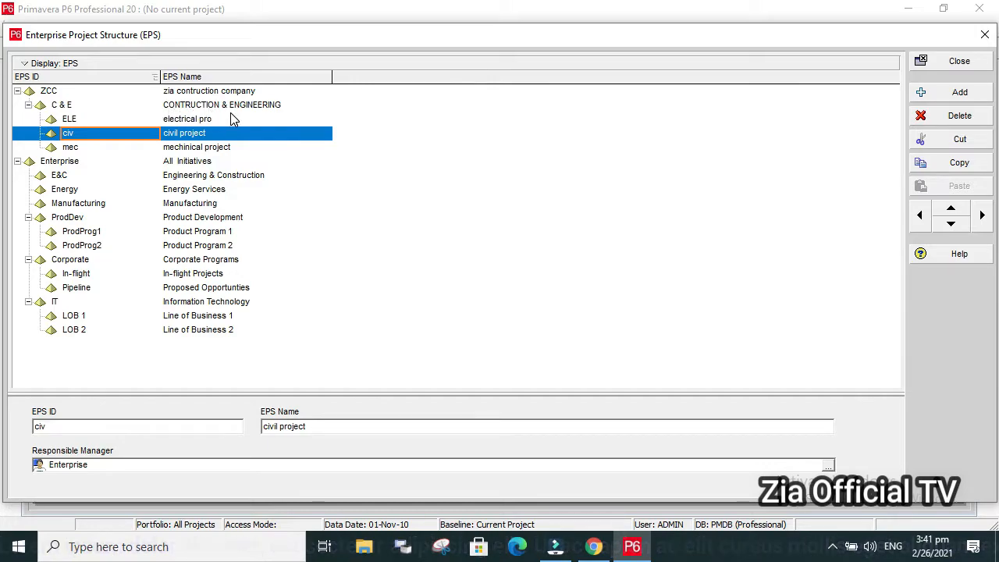
Add an EPS element after mec, outdented to the C & E level, with the ID "pro" and the name "Procurments".
{"action": "left_click", "coordinate": [142, 148]}
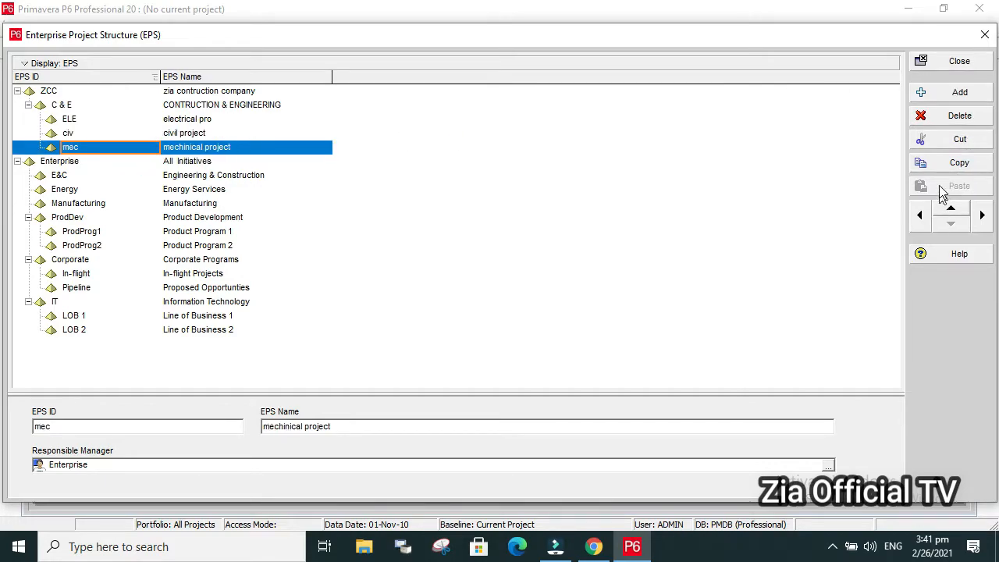
{"action": "left_click", "coordinate": [933, 97]}
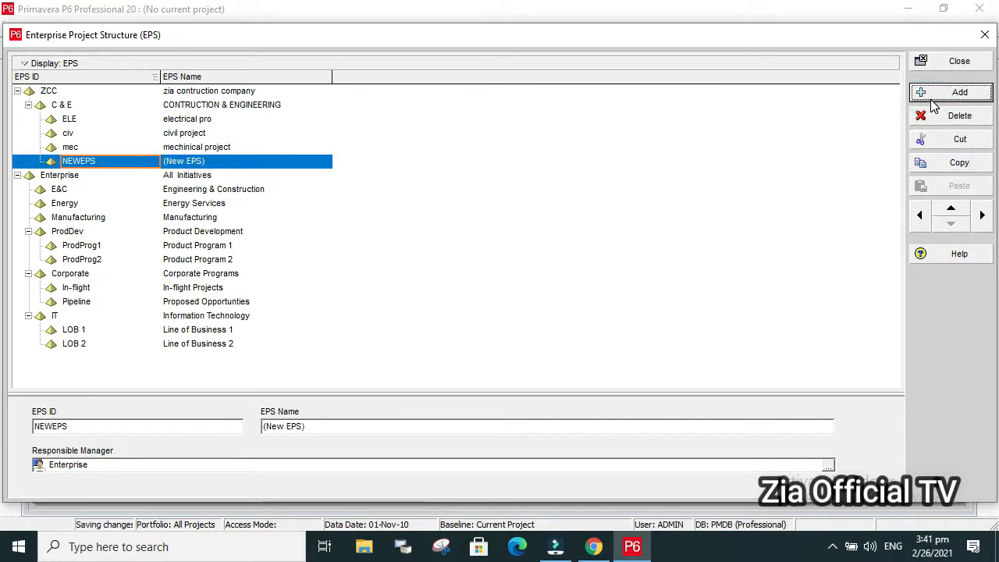
{"action": "left_click", "coordinate": [919, 215]}
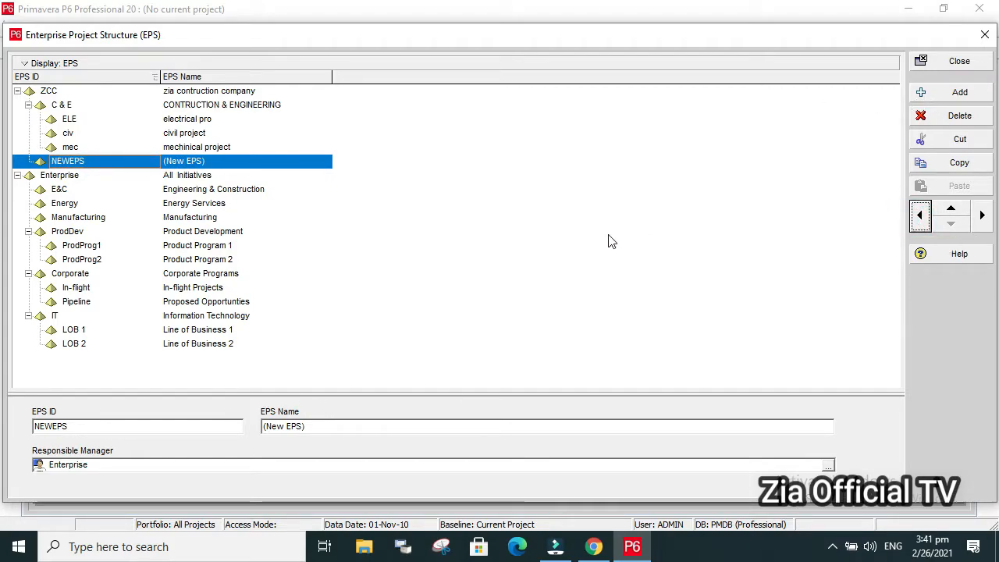
{"action": "left_click", "coordinate": [90, 161]}
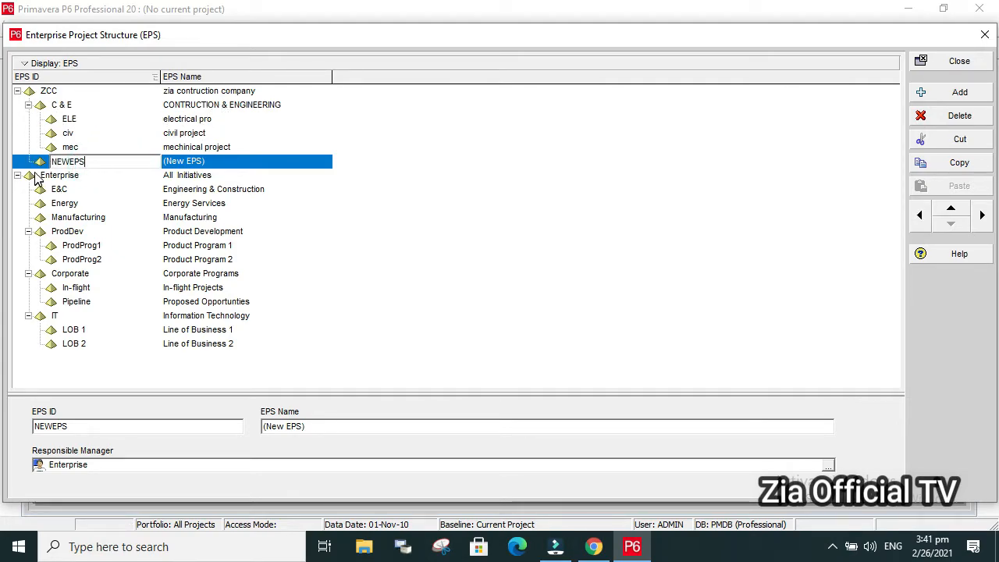
{"action": "double_click", "coordinate": [94, 162]}
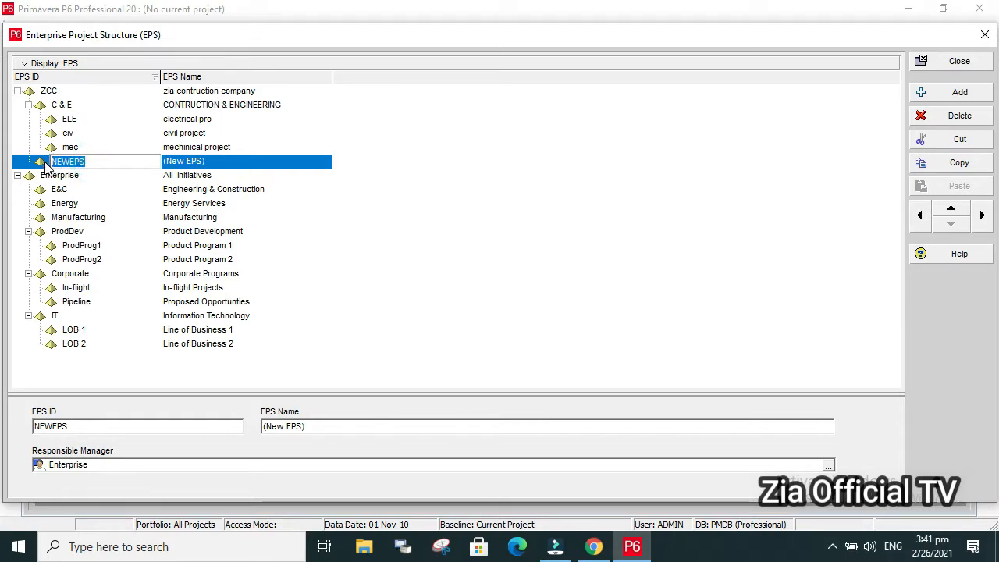
{"action": "type", "text": "pro"}
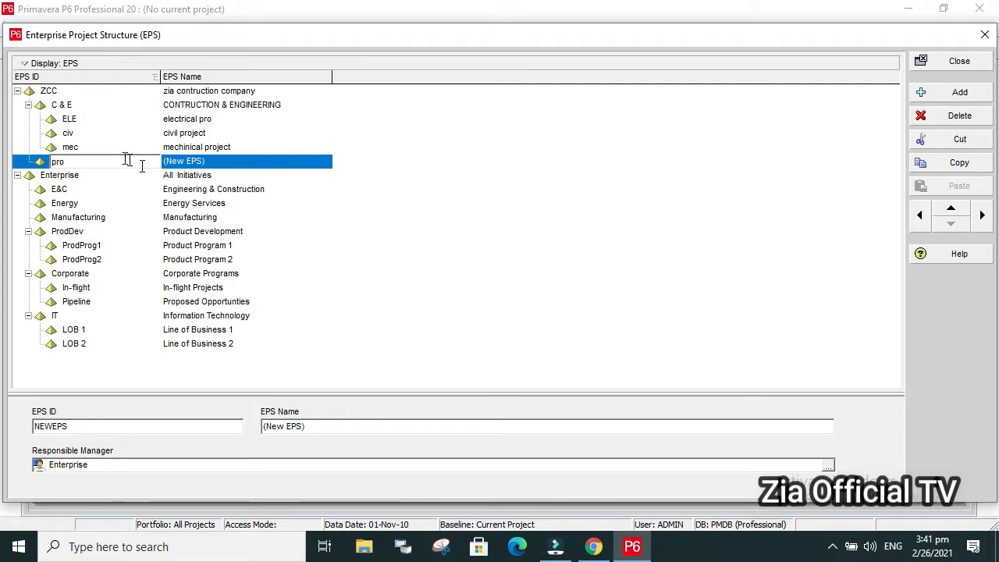
{"action": "left_click", "coordinate": [211, 162]}
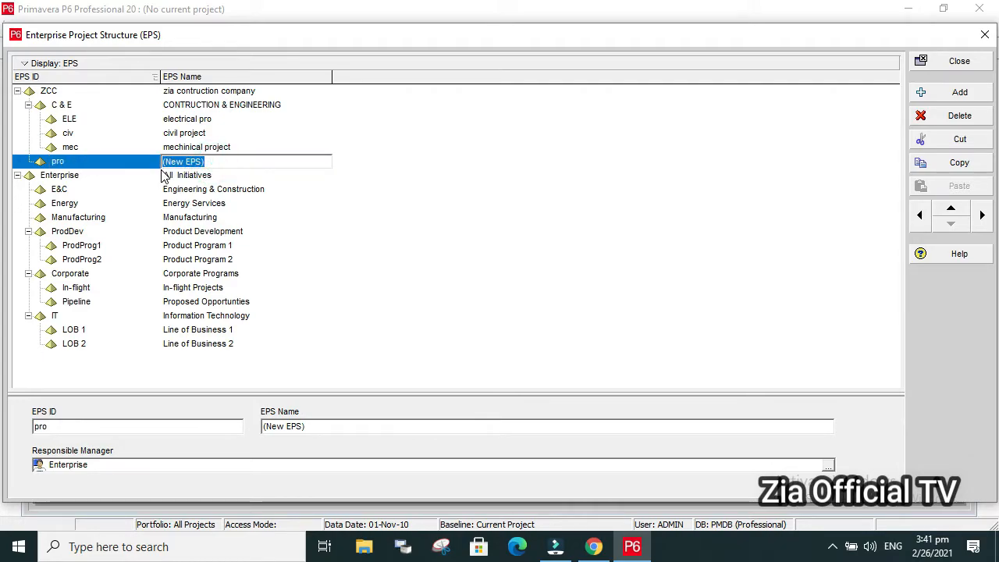
{"action": "type", "text": "P"}
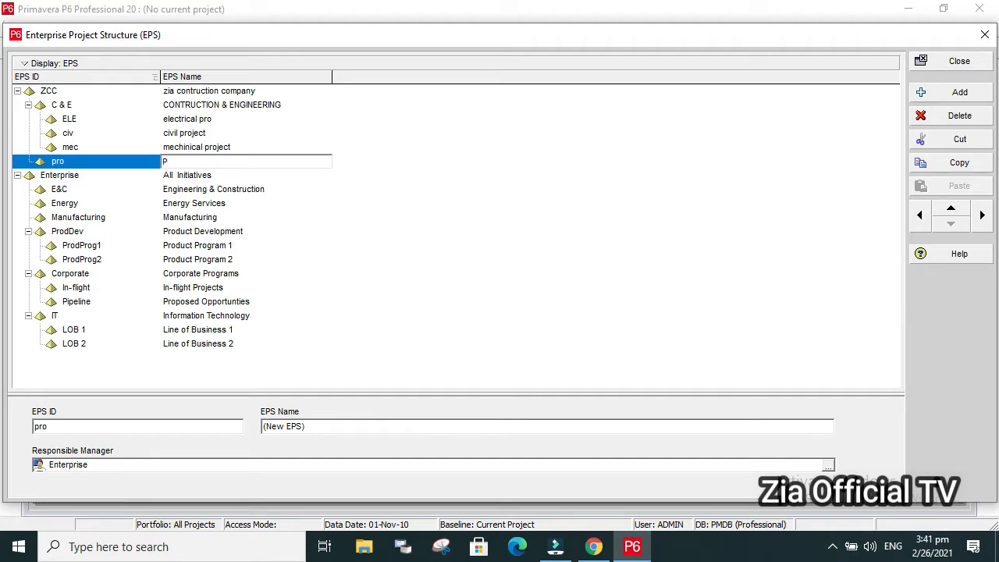
{"action": "type", "text": "rocurments"}
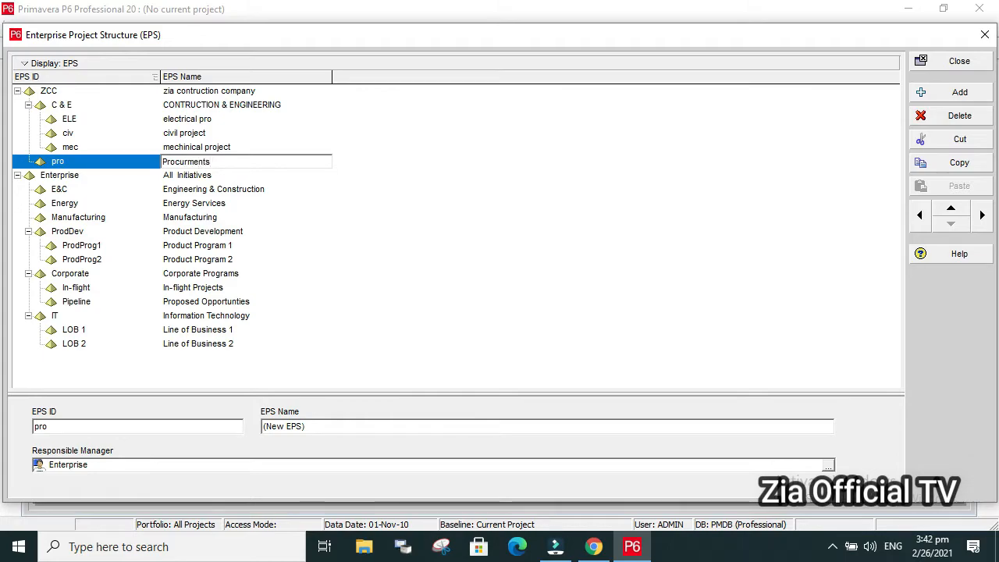
Add an EPS element below pro at the same level with the ID "E & M" and the name "equipments & Machinery".
{"action": "left_click", "coordinate": [916, 91]}
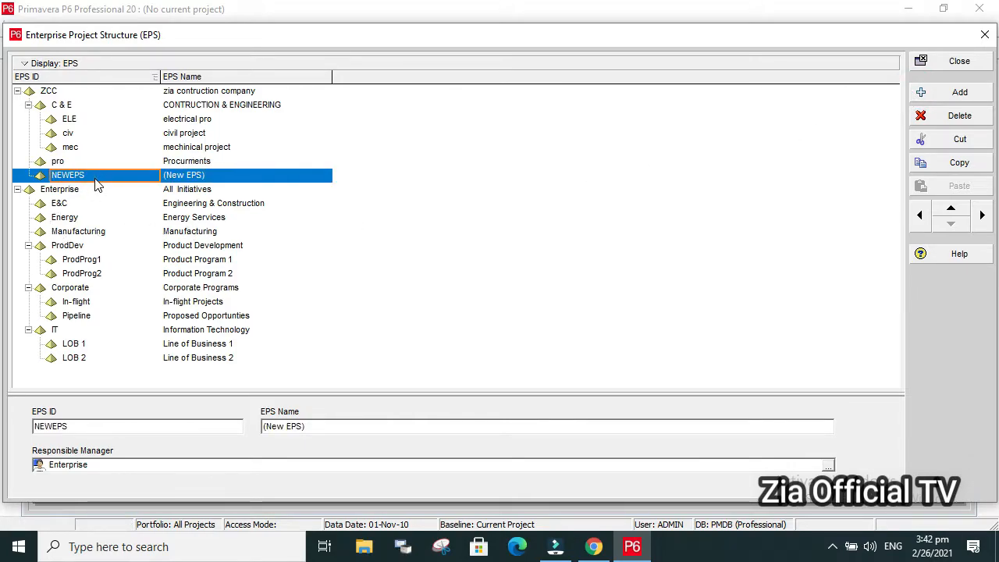
{"action": "left_click", "coordinate": [81, 175]}
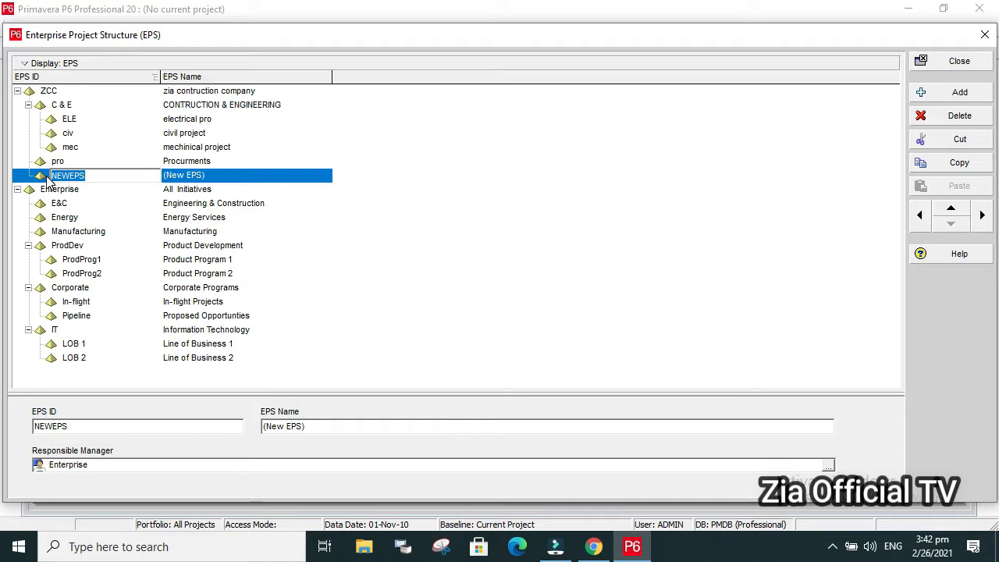
{"action": "type", "text": "E & M"}
{"action": "left_click", "coordinate": [232, 177]}
{"action": "left_click", "coordinate": [232, 176]}
{"action": "left_click_drag", "start_coordinate": [232, 176], "coordinate": [160, 178]}
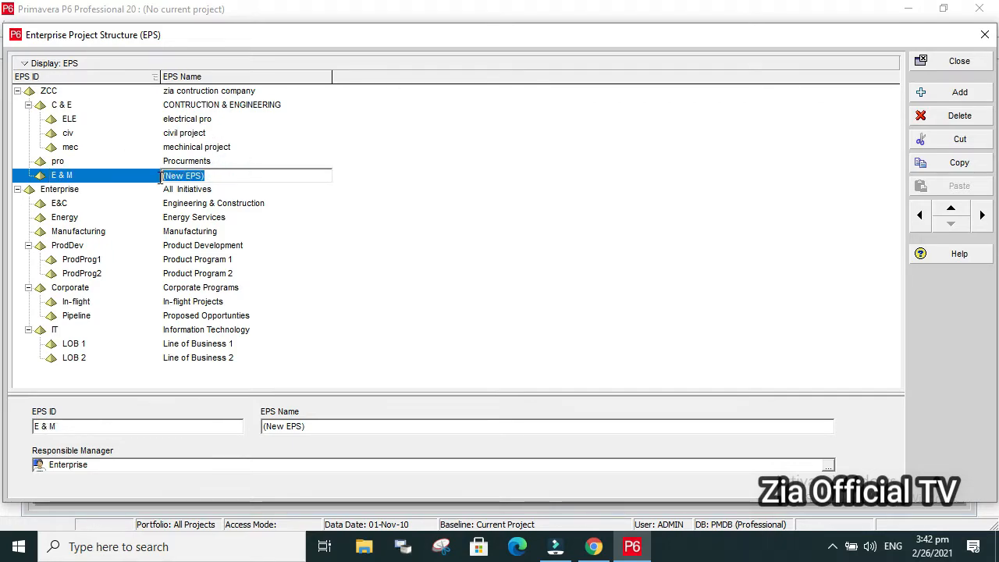
{"action": "type", "text": "e"}
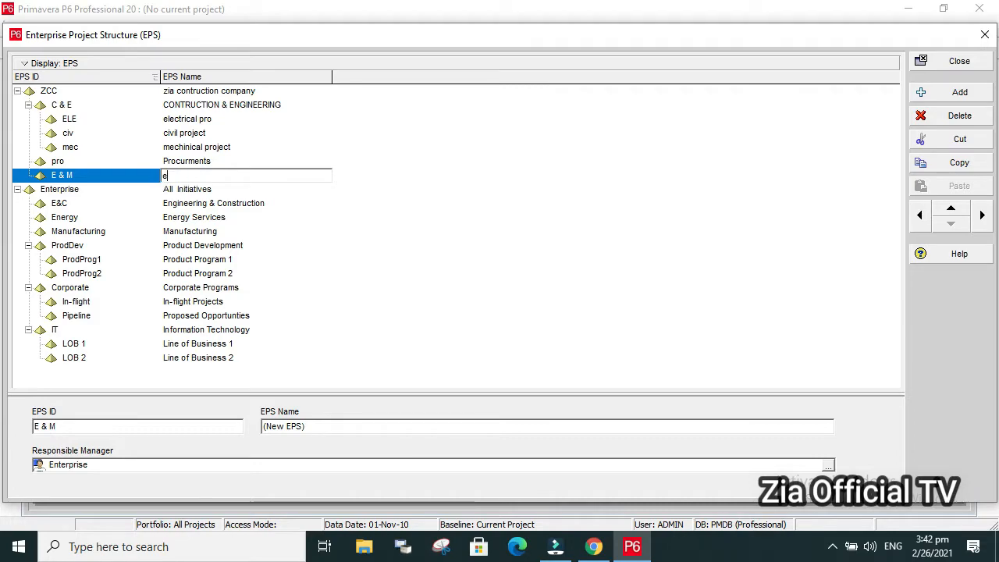
{"action": "type", "text": "quipments"}
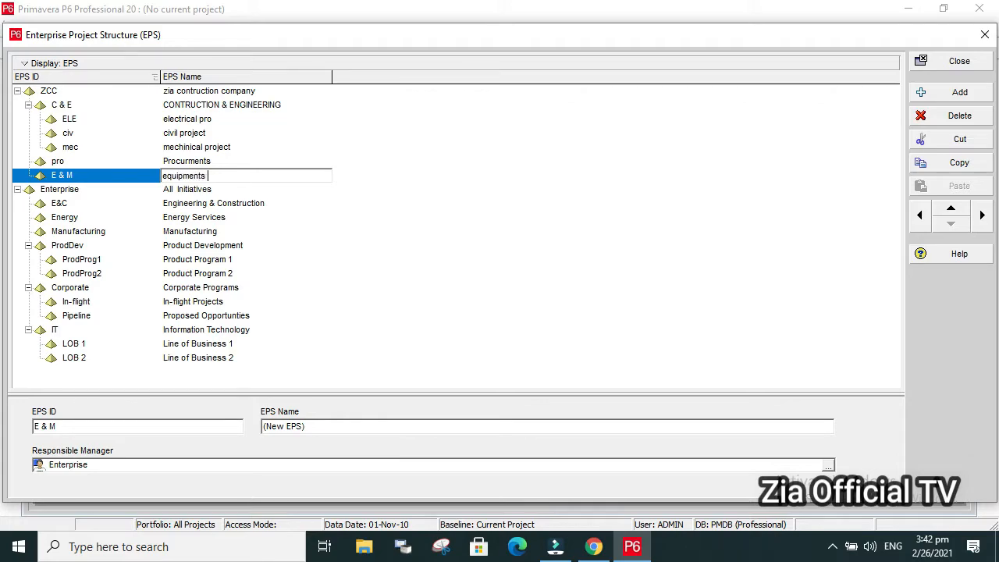
{"action": "type", "text": " & Machinery"}
Add an EPS element below E & M at the same level with the ID "Fin" and the name "(Finance dep".
{"action": "left_click", "coordinate": [958, 93]}
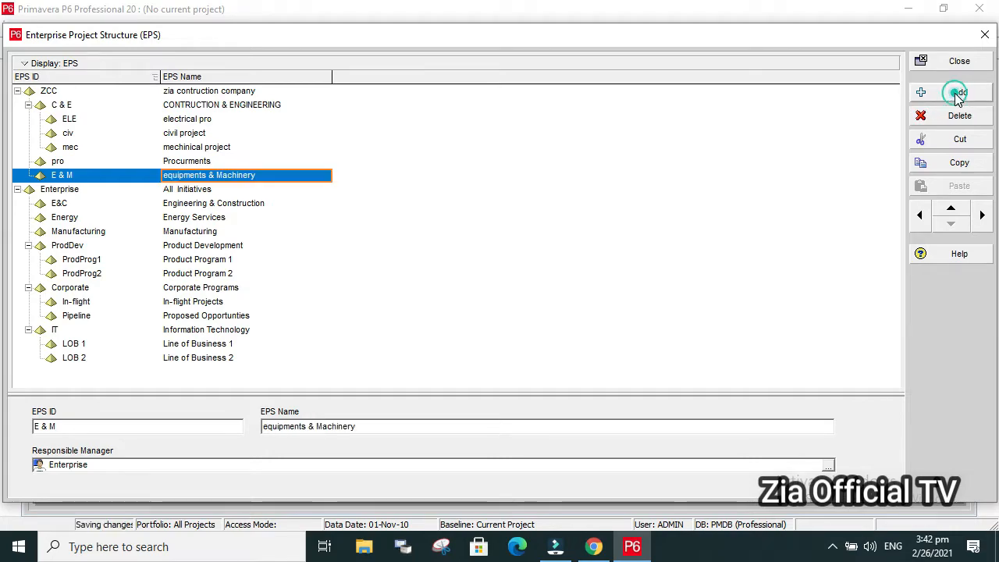
{"action": "left_click", "coordinate": [113, 193]}
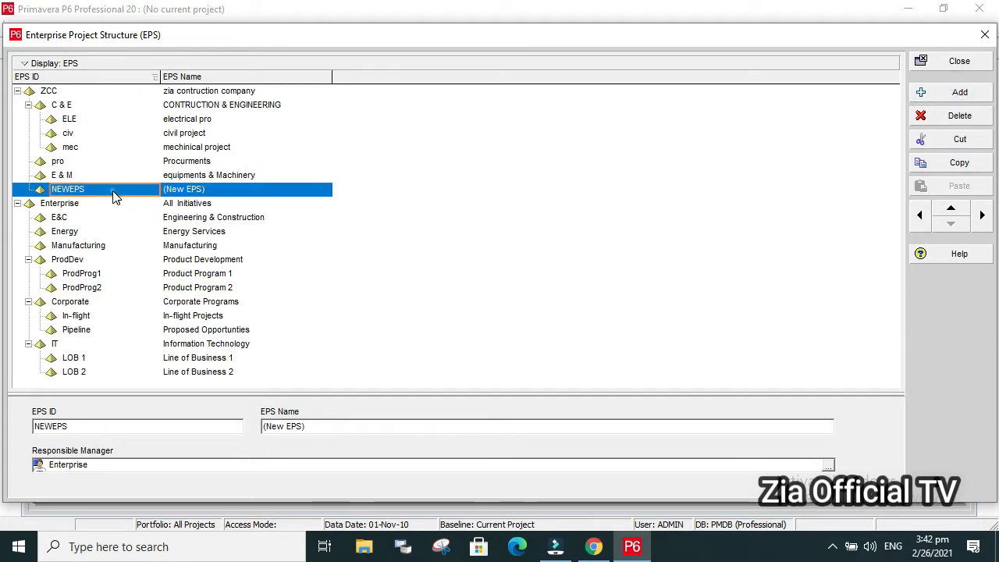
{"action": "left_click", "coordinate": [114, 193]}
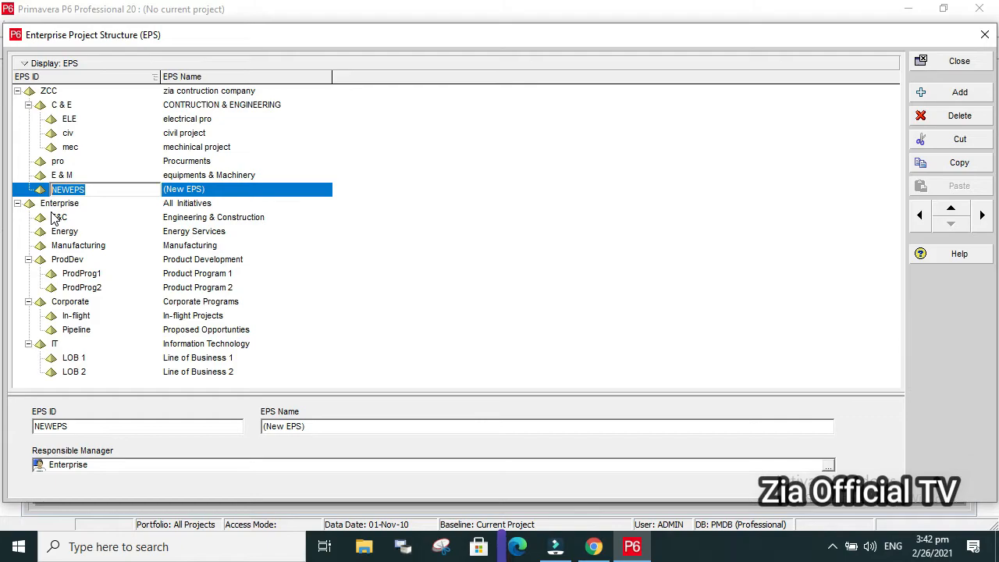
{"action": "type", "text": "Fin"}
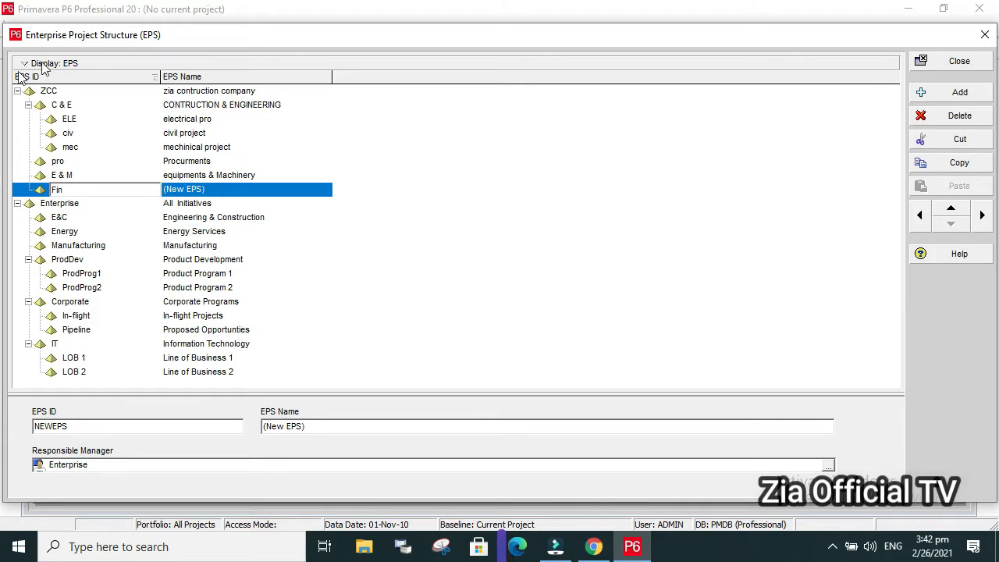
{"action": "left_click", "coordinate": [217, 194]}
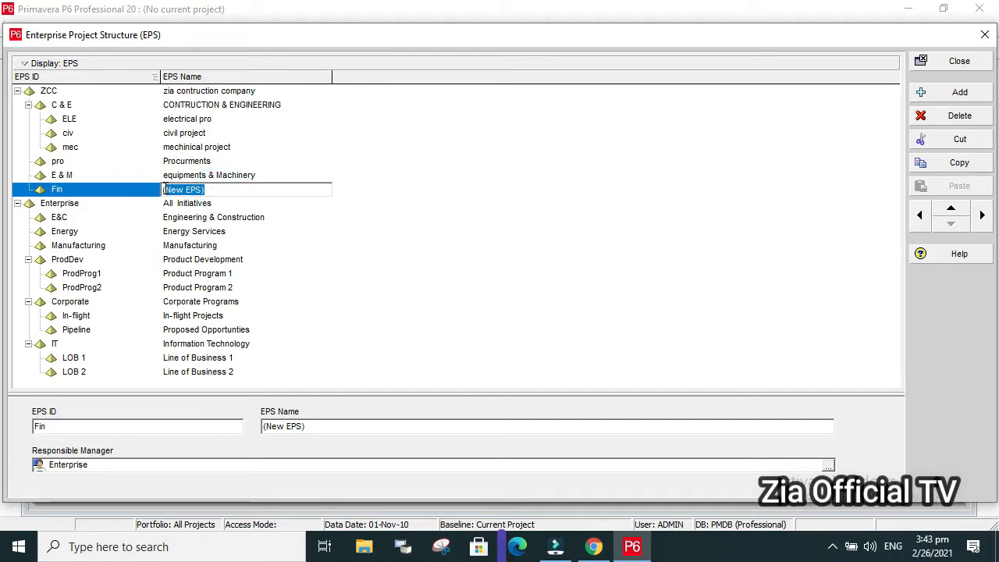
{"action": "type", "text": "(Fi"}
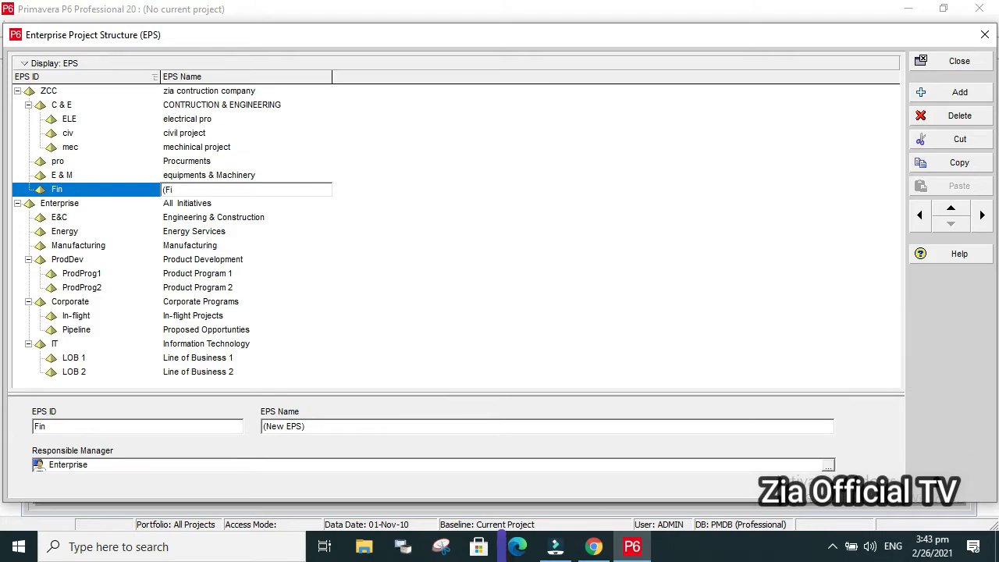
{"action": "type", "text": "nance dep"}
Add an EPS element below Fin at the same level with the ID "HR" and the name "human res dep".
{"action": "left_click", "coordinate": [946, 91]}
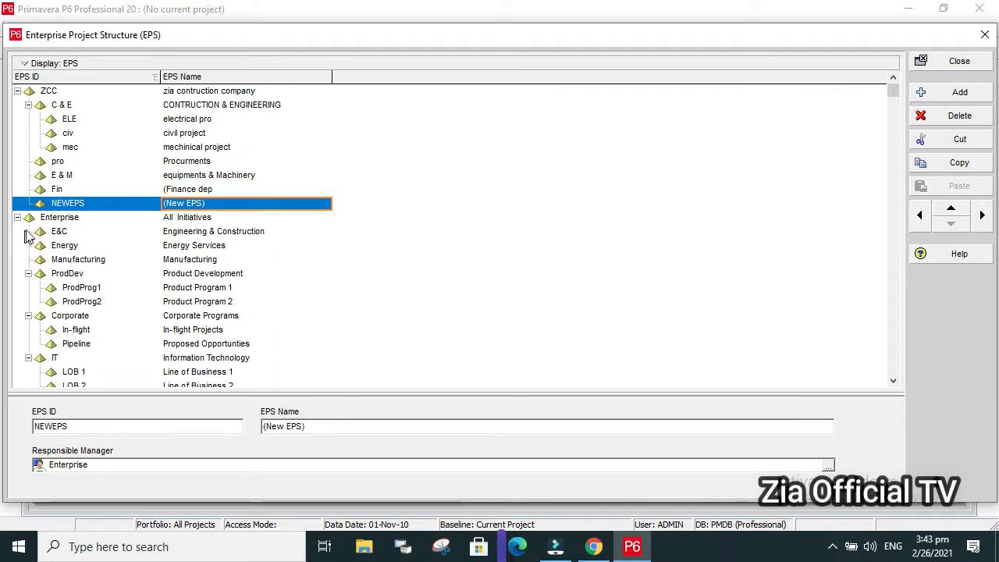
{"action": "left_click", "coordinate": [93, 203]}
{"action": "left_click", "coordinate": [93, 203]}
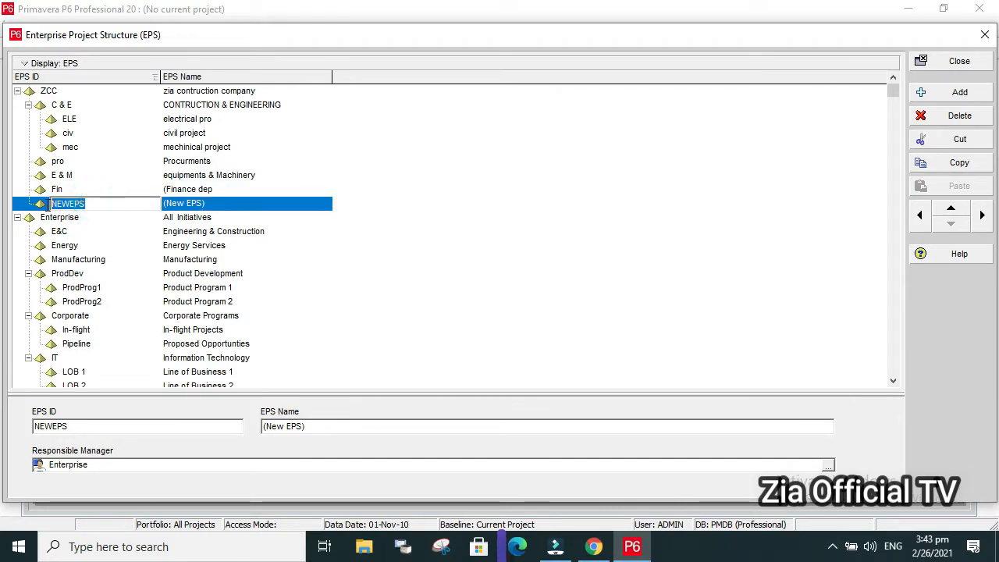
{"action": "type", "text": "HR"}
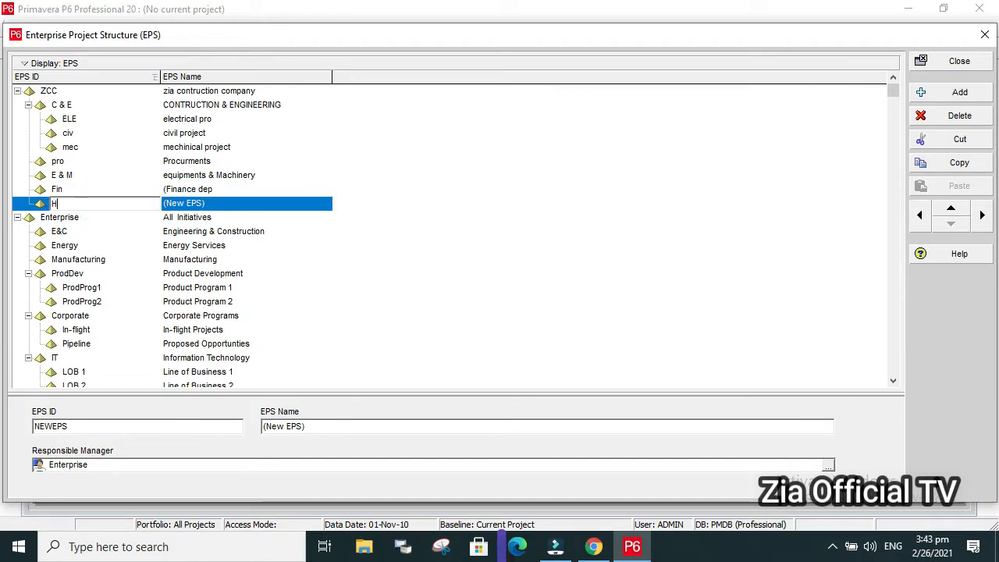
{"action": "left_click", "coordinate": [205, 203]}
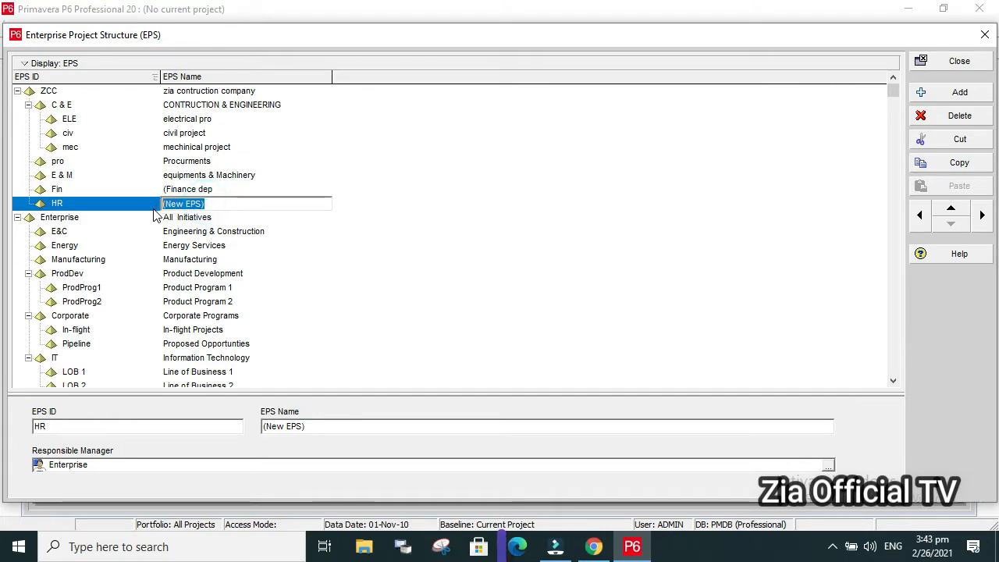
{"action": "type", "text": "h"}
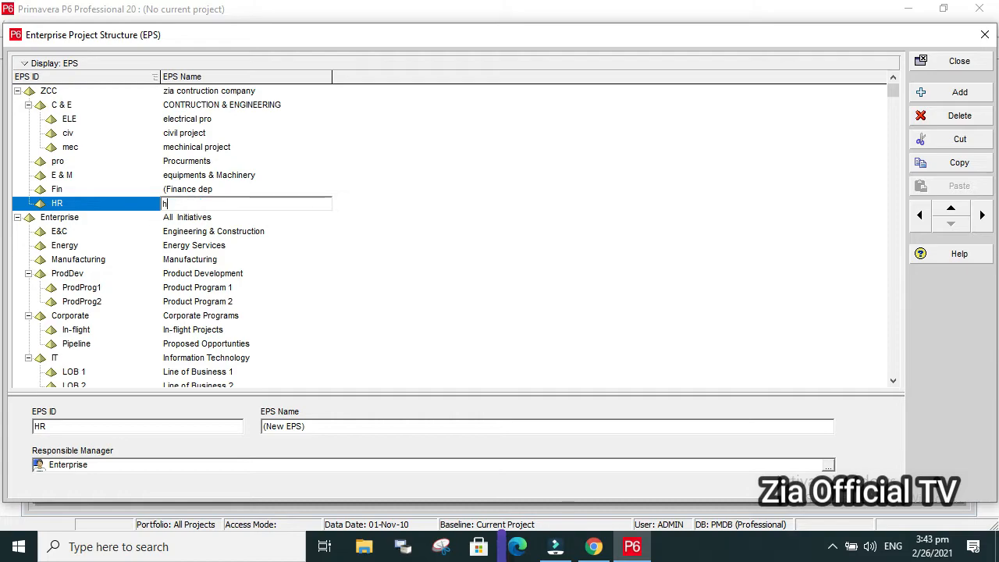
{"action": "type", "text": "uman res dep"}
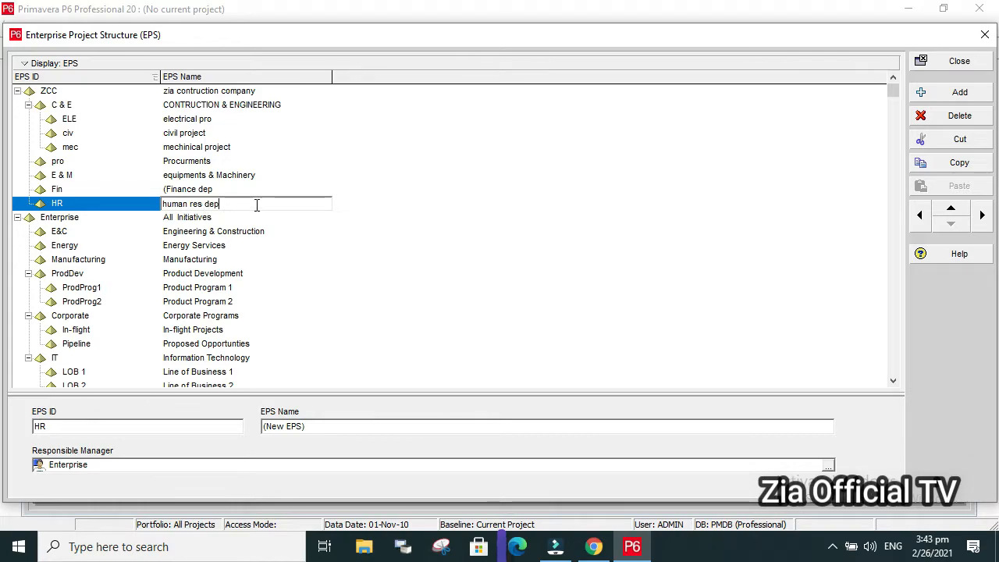
Add an EPS element below HR at the same level with the ID "it dep" and the name "information & tec".
{"action": "left_click", "coordinate": [943, 99]}
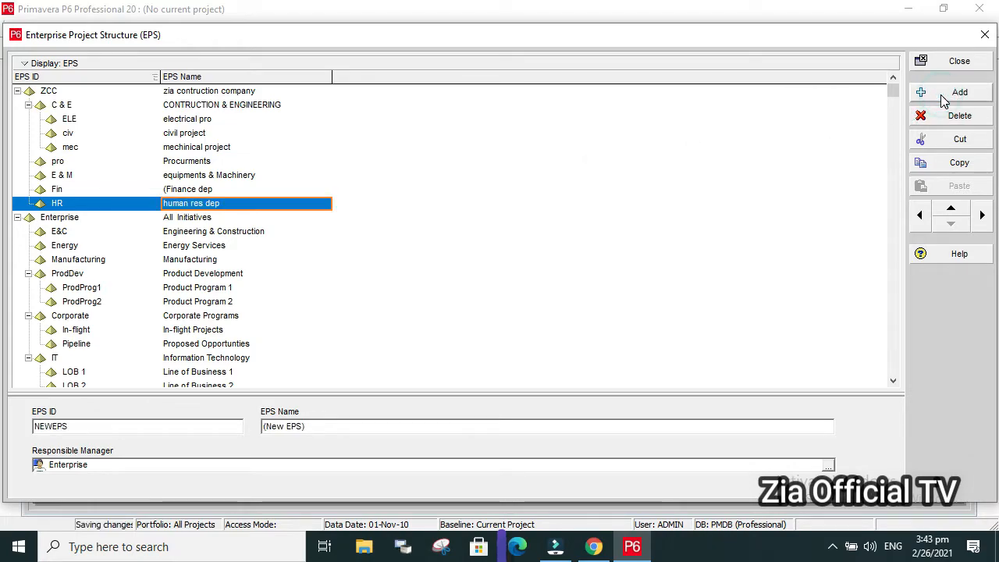
{"action": "left_click", "coordinate": [102, 222]}
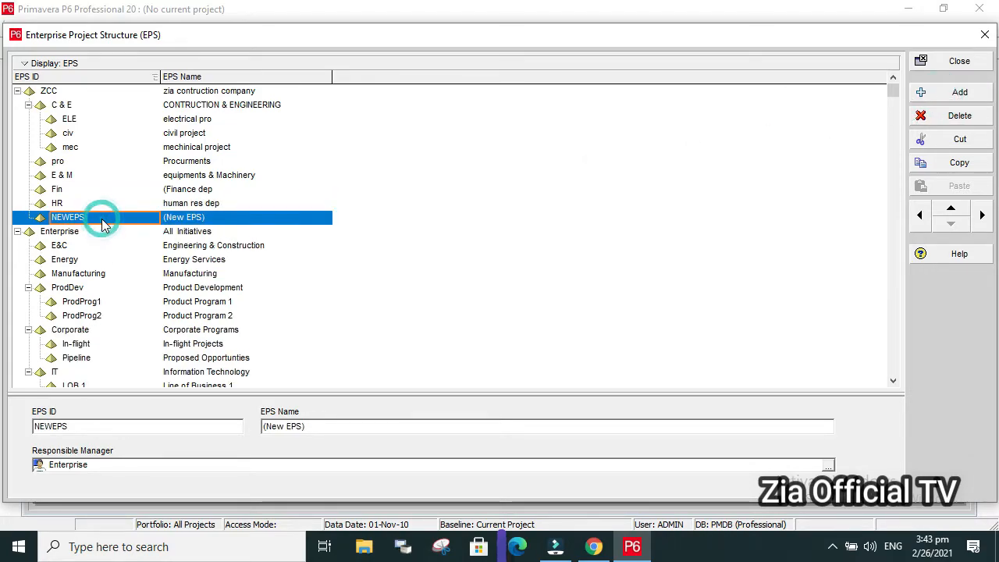
{"action": "left_click", "coordinate": [101, 222]}
{"action": "type", "text": "it dep"}
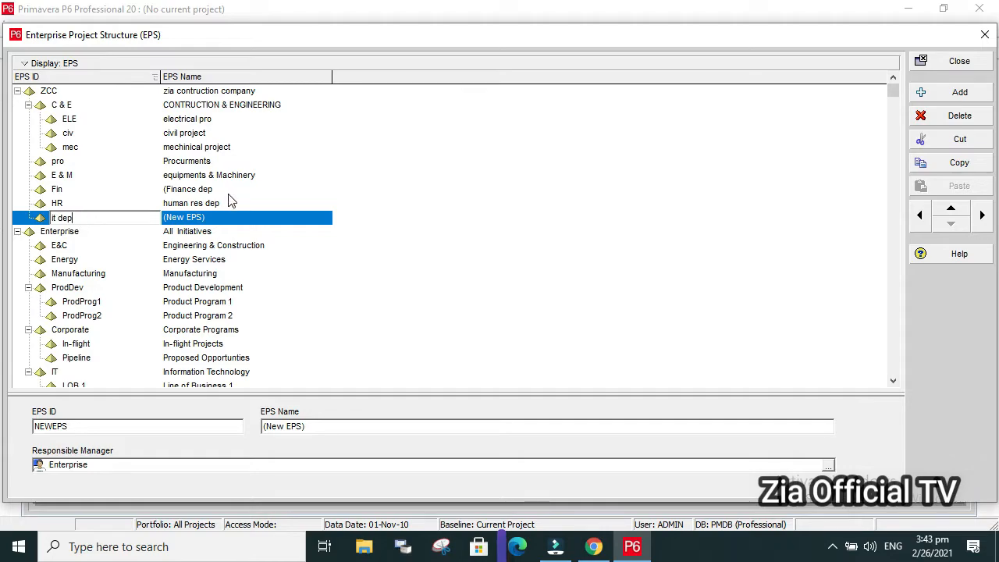
{"action": "left_click", "coordinate": [231, 220]}
{"action": "left_click_drag", "start_coordinate": [228, 216], "coordinate": [123, 229]}
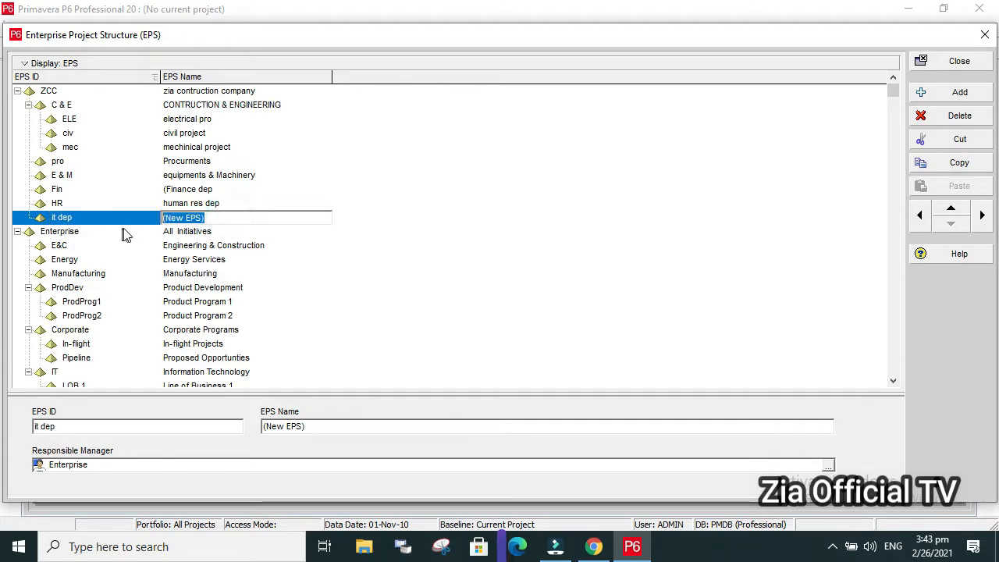
{"action": "type", "text": "infro"}
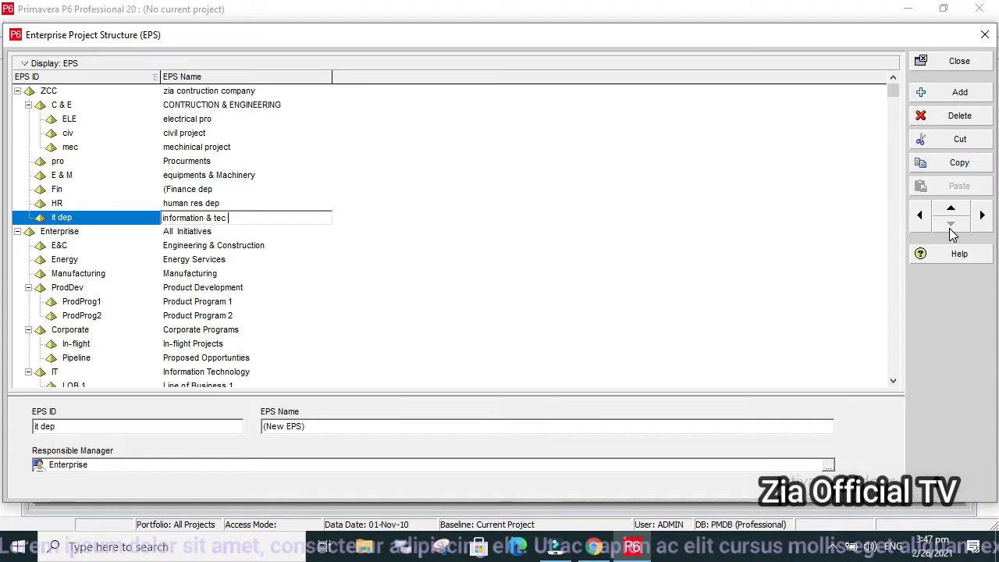
{"action": "left_click", "coordinate": [138, 204]}
{"action": "left_click", "coordinate": [138, 218]}
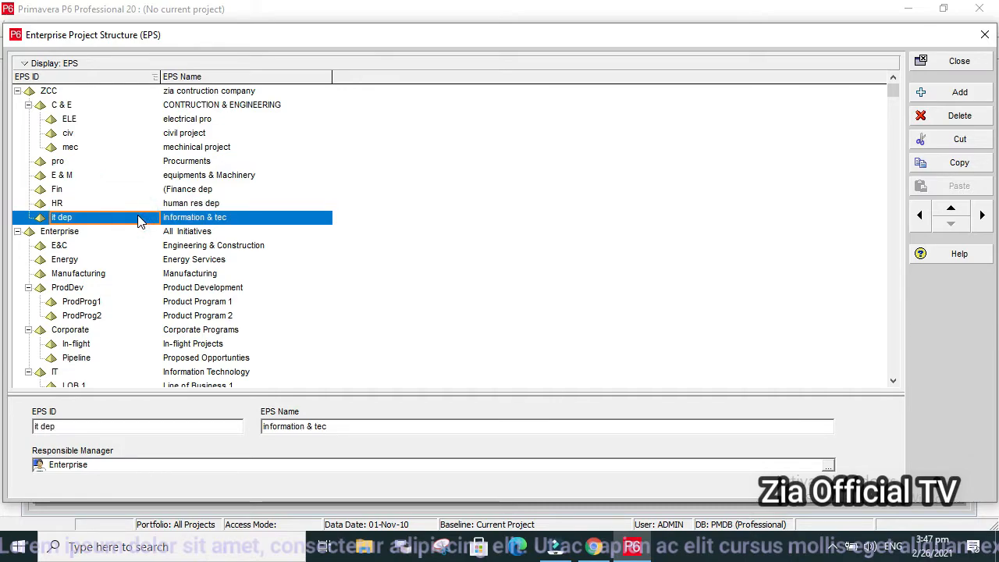
{"action": "left_click", "coordinate": [964, 118]}
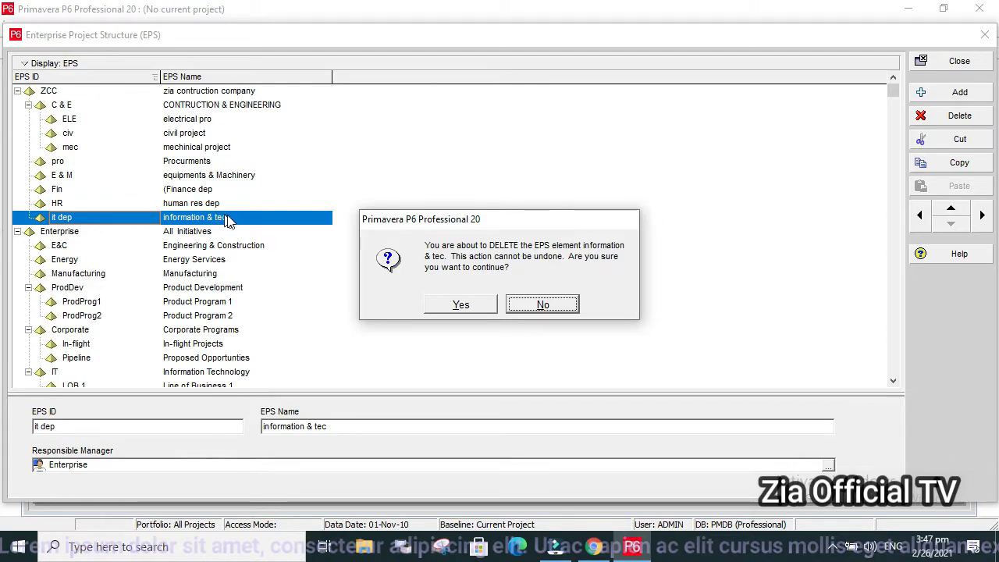
{"action": "left_click", "coordinate": [551, 308]}
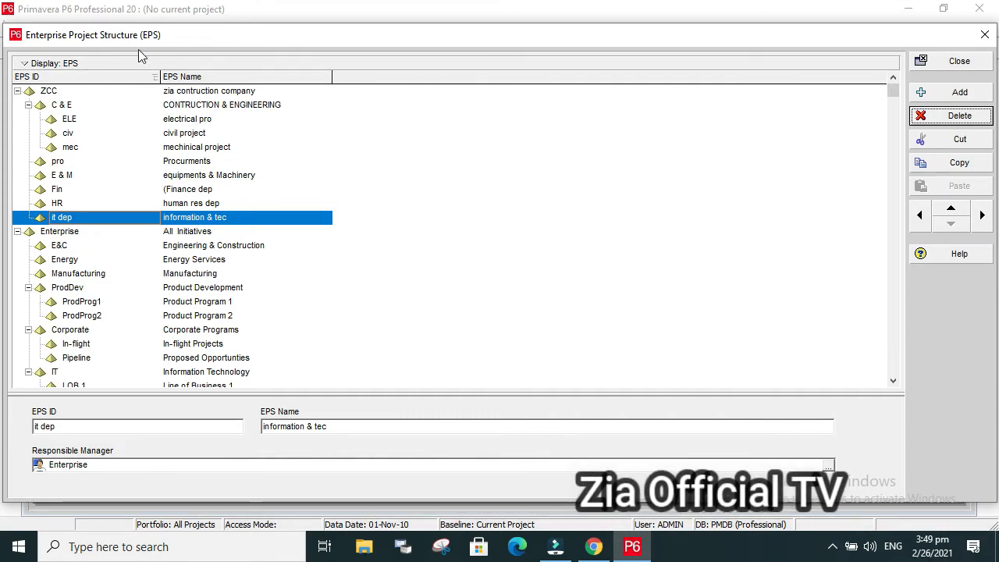
Switch the EPS display from the table to the chart view and select the top-level ZCC box.
{"action": "left_click", "coordinate": [99, 74]}
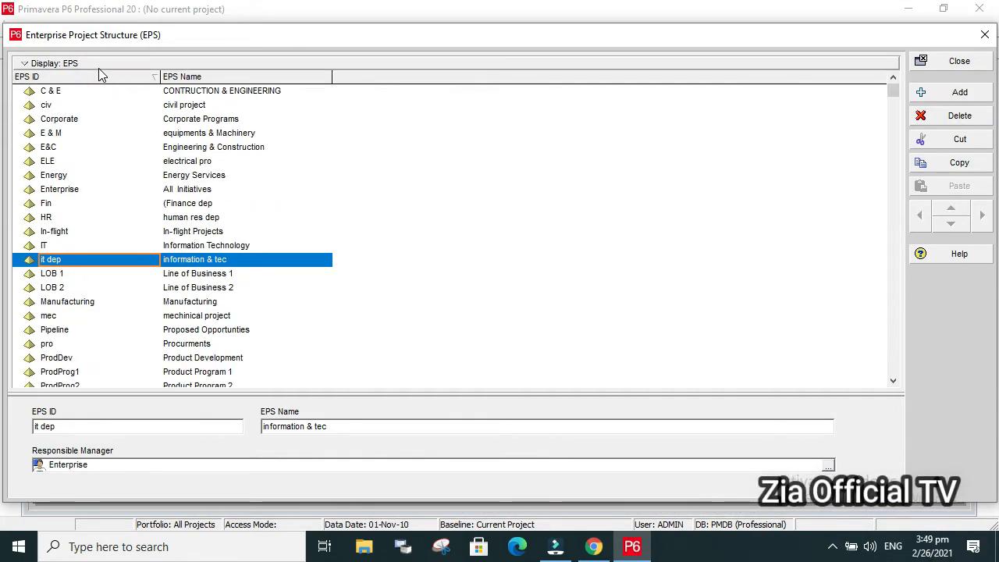
{"action": "left_click", "coordinate": [98, 67]}
{"action": "left_click", "coordinate": [83, 97]}
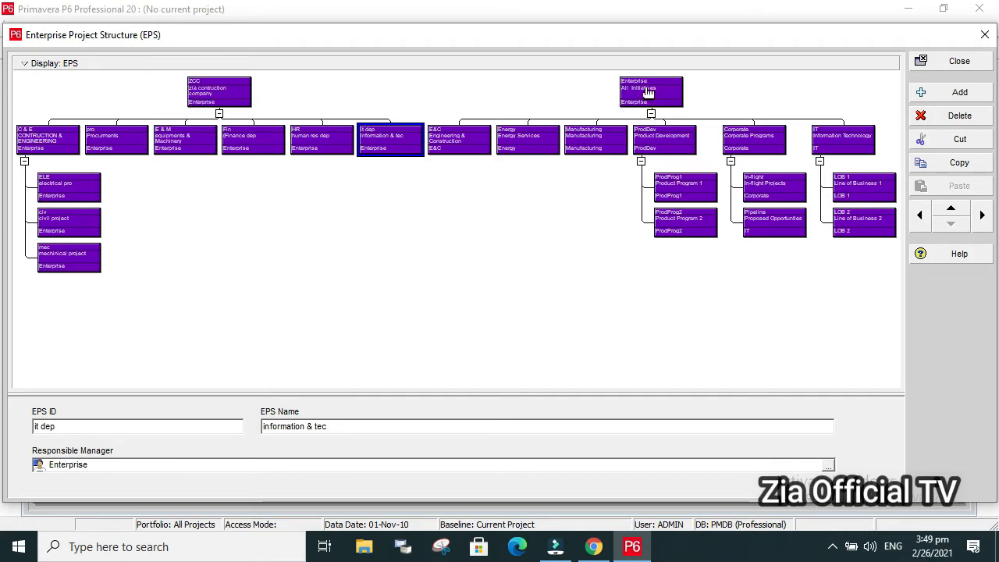
{"action": "left_click", "coordinate": [197, 100]}
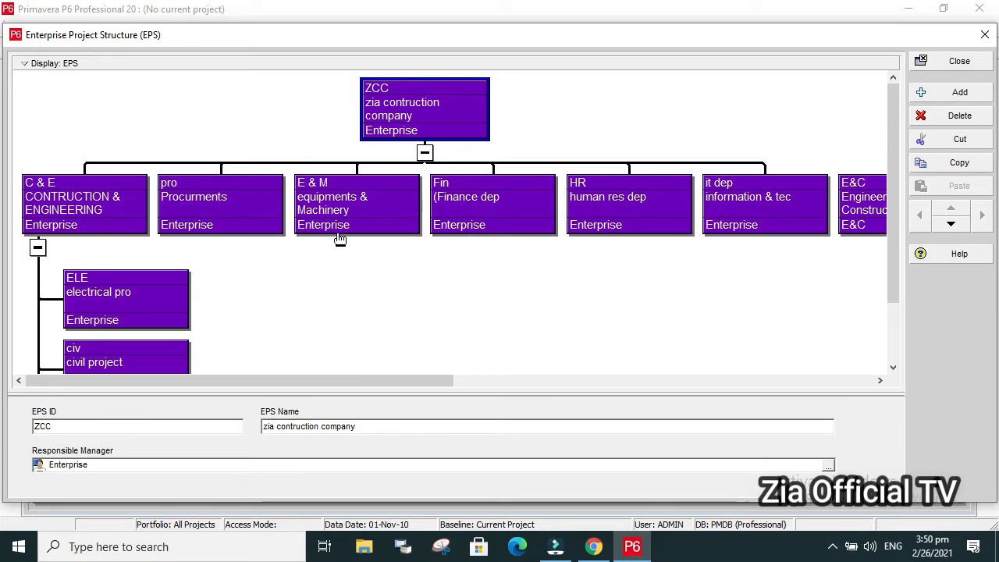
Examine the ZCC chart from the company box down to the disciplines under C & E, including the chart's zoom options.
{"action": "scroll", "coordinate": [338, 239], "scroll_direction": "down", "scroll_amount": 1}
{"action": "scroll", "coordinate": [339, 239], "scroll_direction": "down", "scroll_amount": 1}
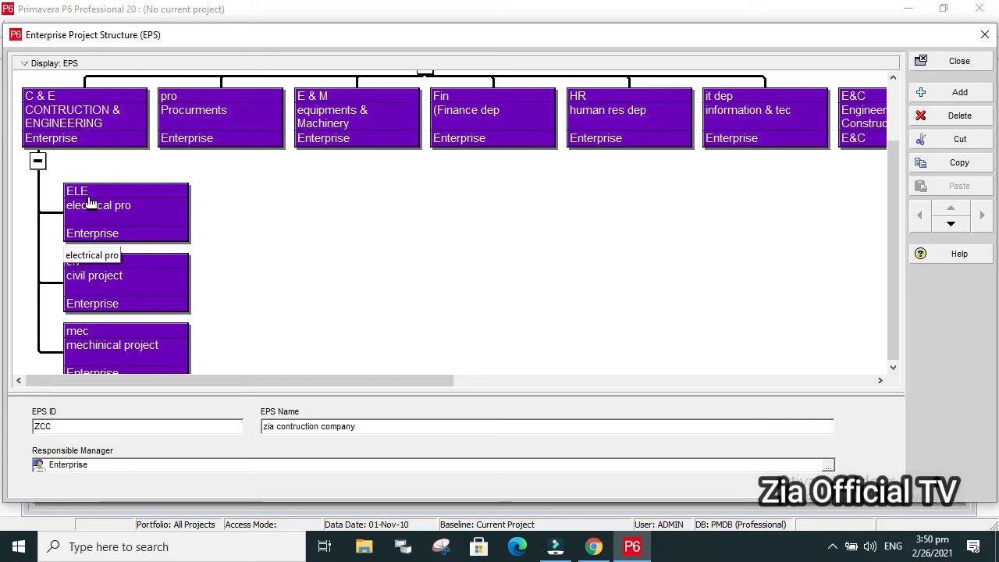
{"action": "left_click_drag", "start_coordinate": [895, 219], "coordinate": [879, 254]}
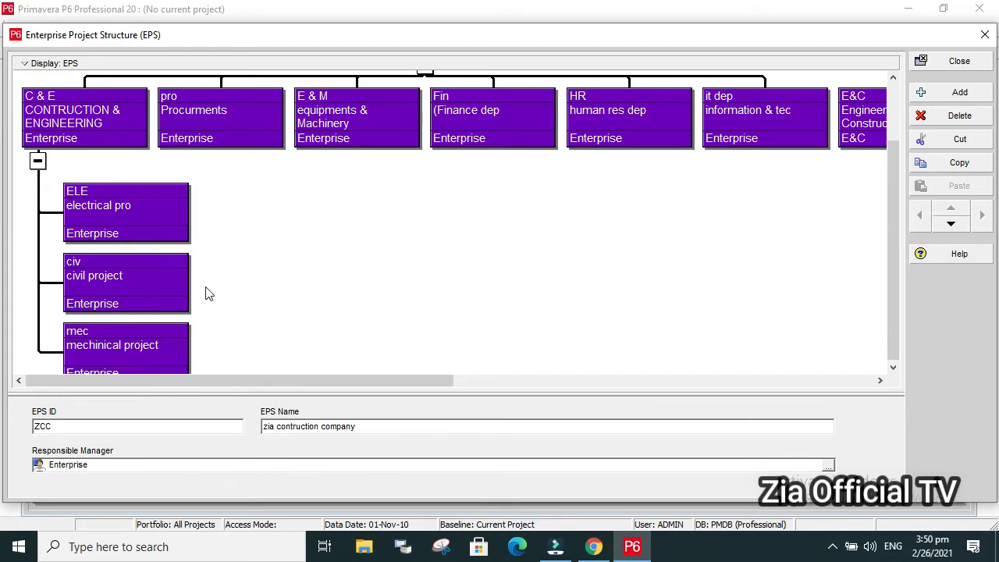
{"action": "scroll", "coordinate": [214, 287], "scroll_direction": "up", "scroll_amount": 1}
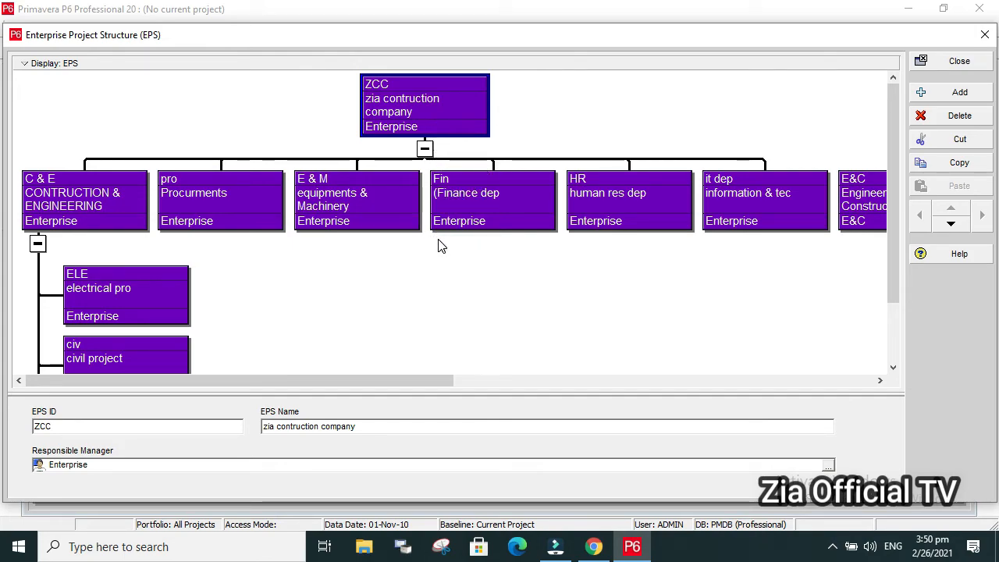
{"action": "left_click", "coordinate": [35, 64]}
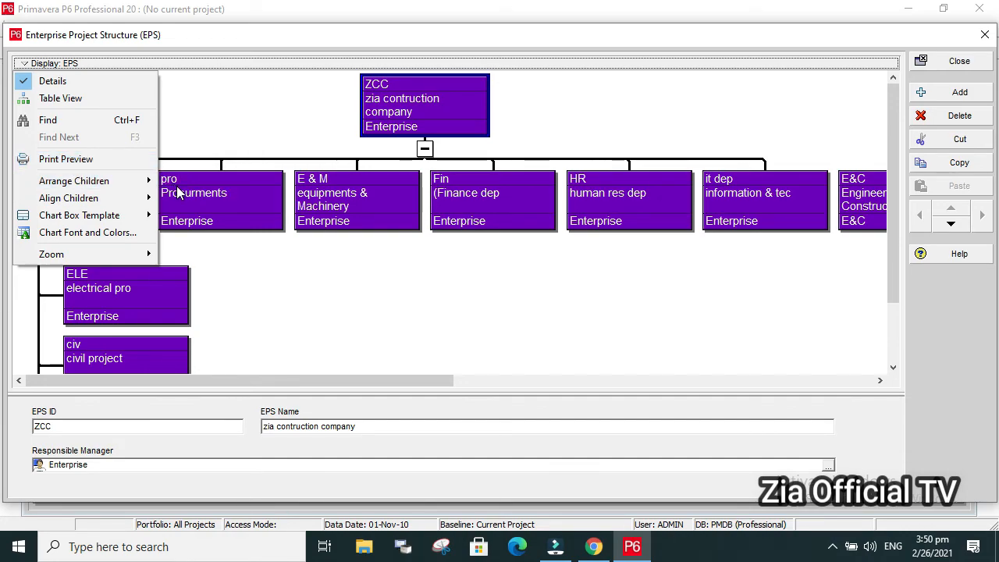
{"action": "mouse_move", "coordinate": [102, 258]}
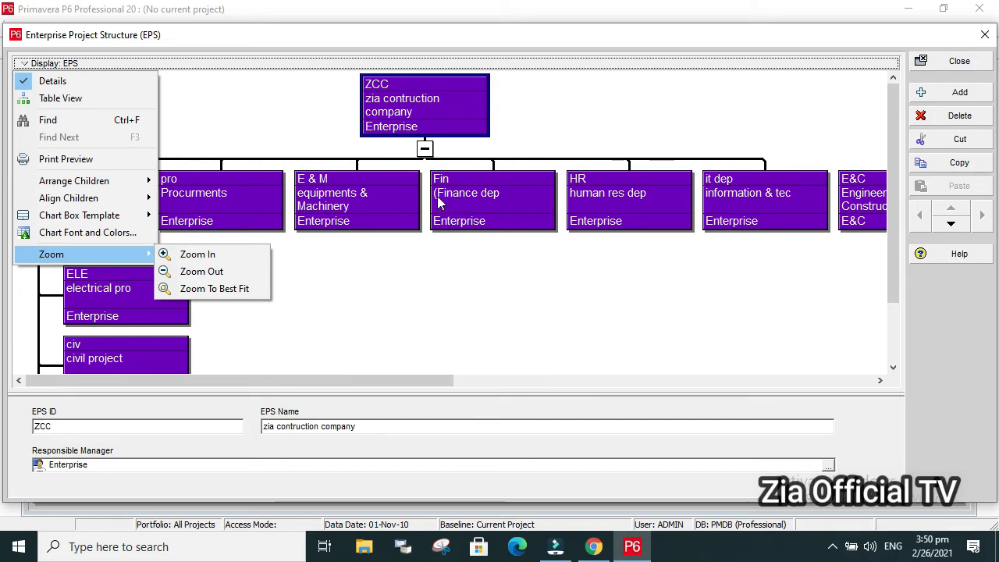
{"action": "left_click", "coordinate": [411, 127]}
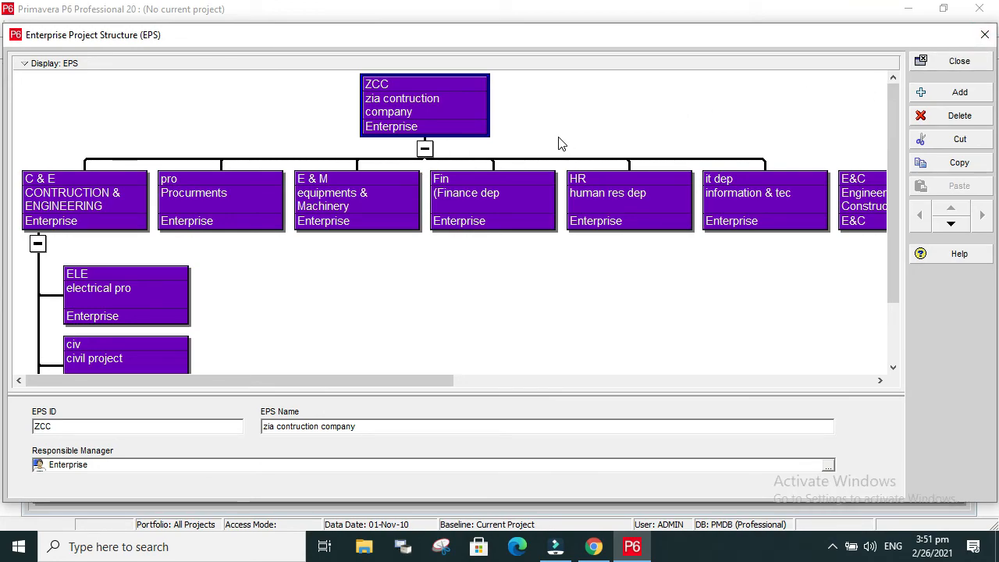
{"action": "scroll", "coordinate": [559, 143], "scroll_direction": "down", "scroll_amount": 1}
{"action": "scroll", "coordinate": [560, 143], "scroll_direction": "down", "scroll_amount": 1}
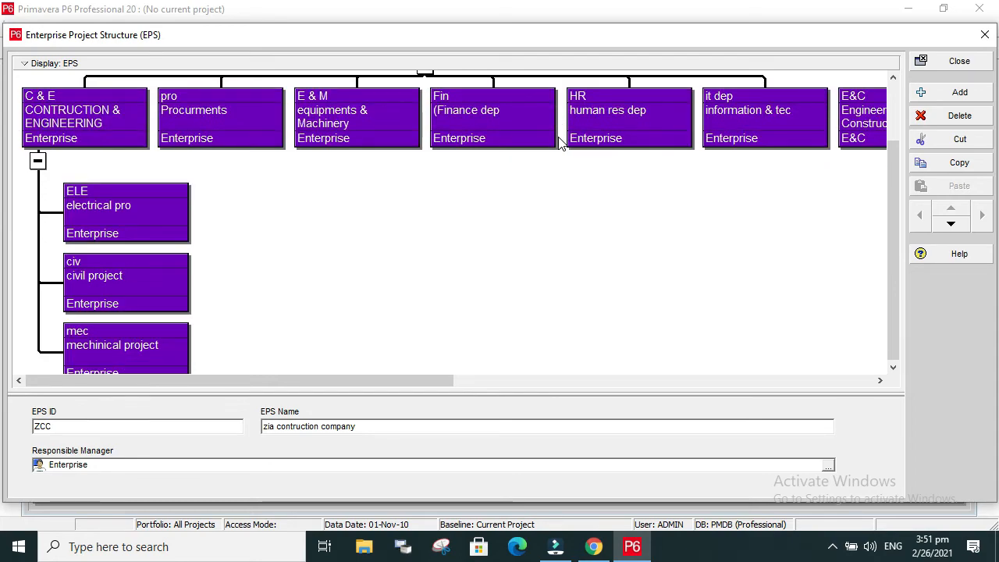